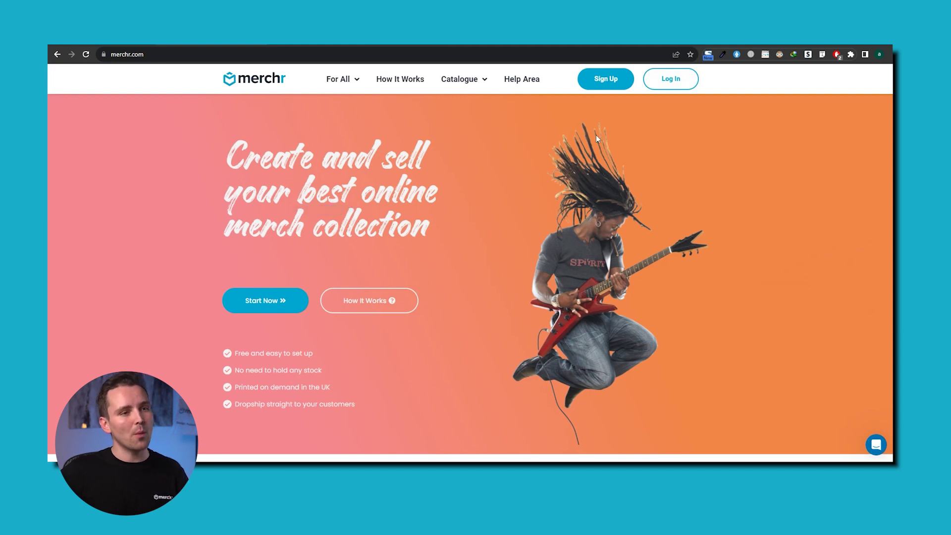
- Sign up for a free Merchr seller account with name, e-mail and password, then verify it
click(604, 84)
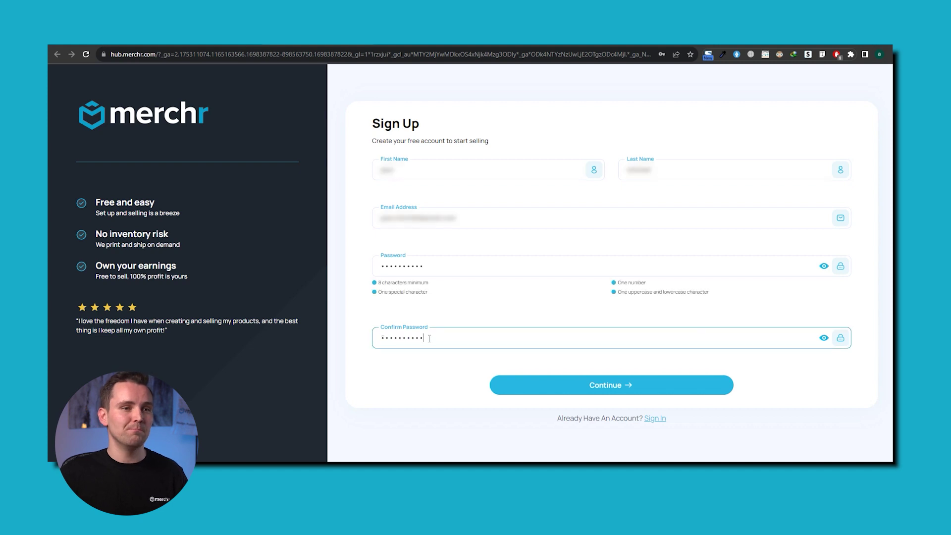
click(430, 372)
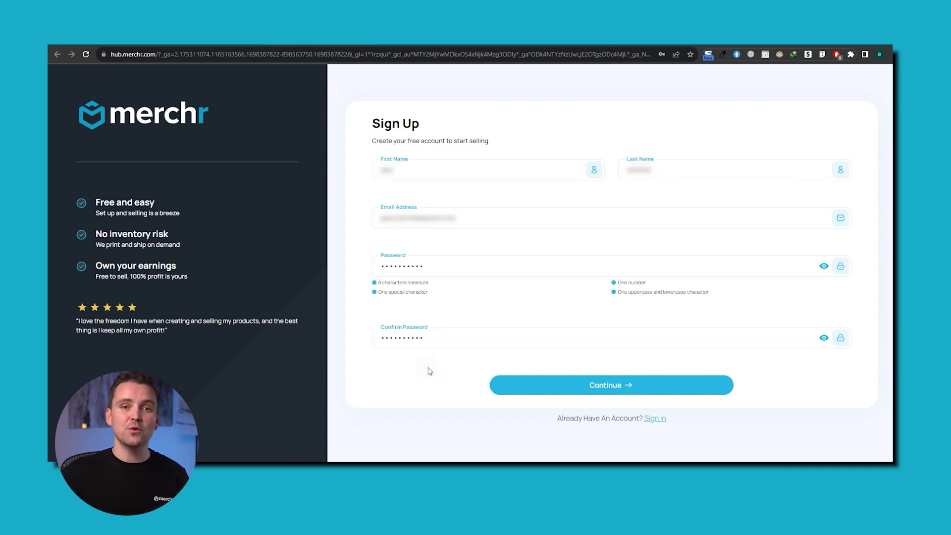
click(632, 393)
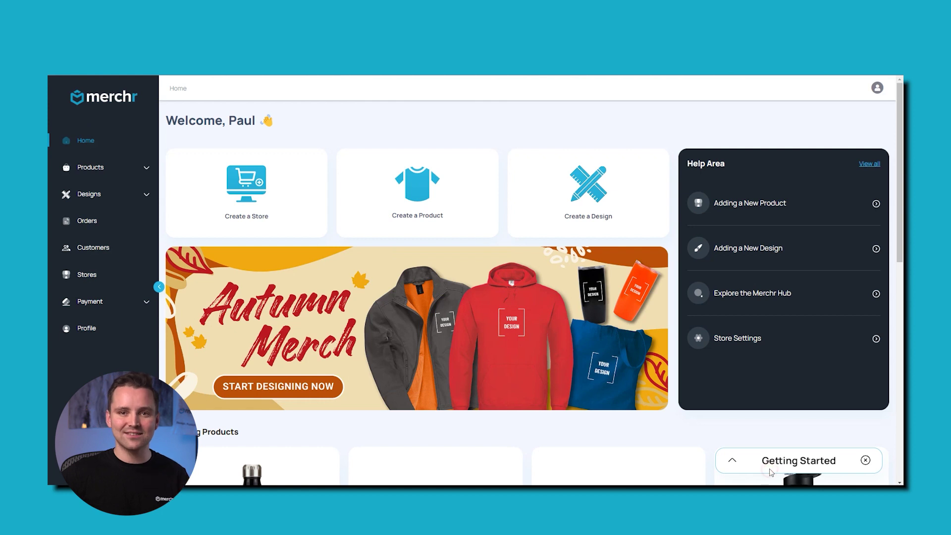
- Go to Create Your Store from the Getting Started checklist, then collapse the checklist
click(735, 462)
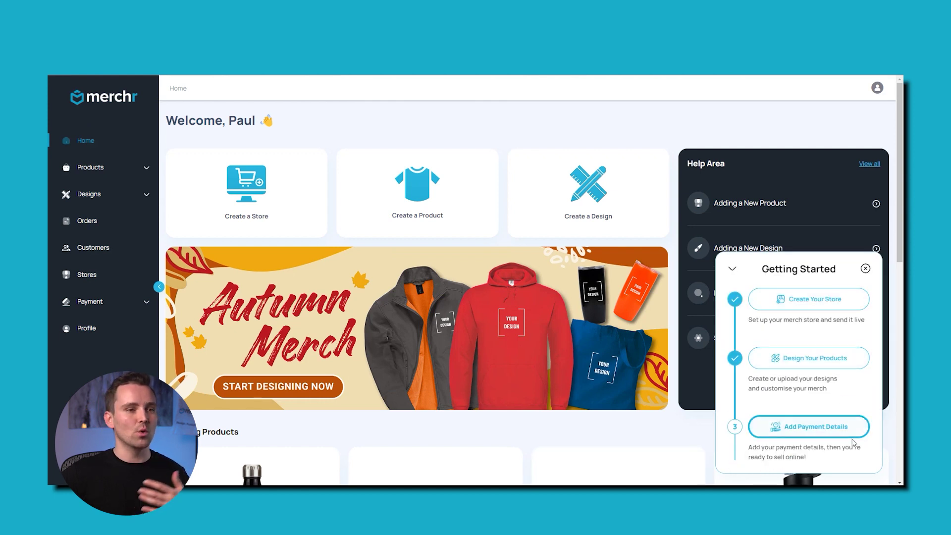
click(825, 311)
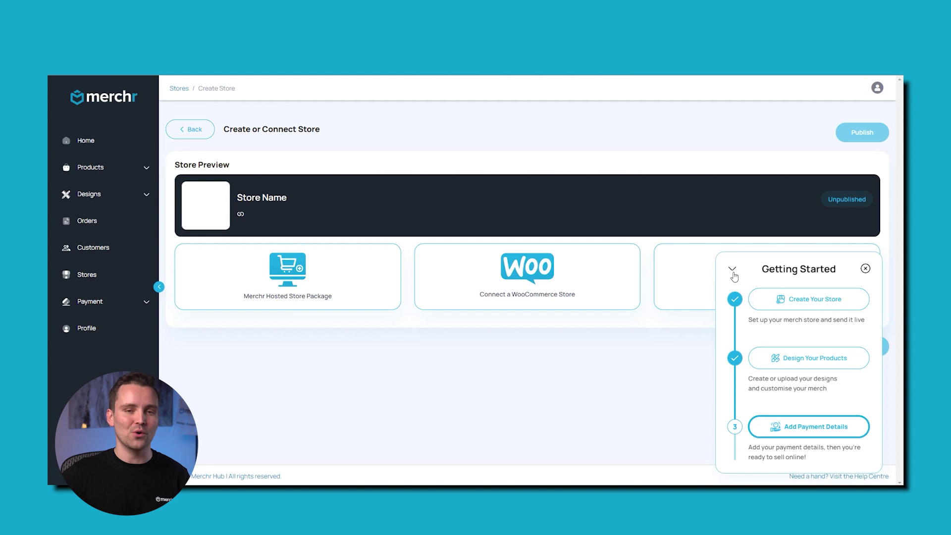
click(732, 268)
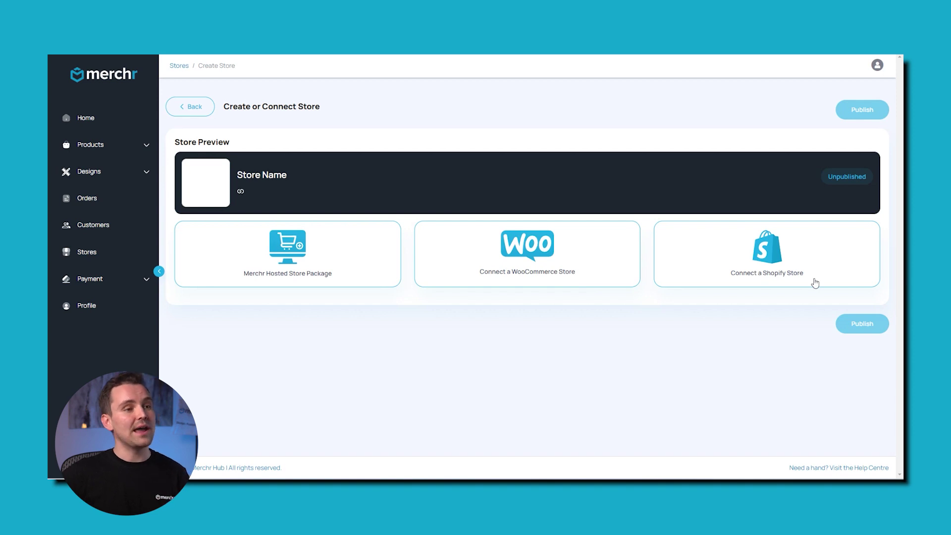
- Publish a Merchr Hosted Store named Night Falls with UK country, logo, Stacked header and blue colours
click(346, 264)
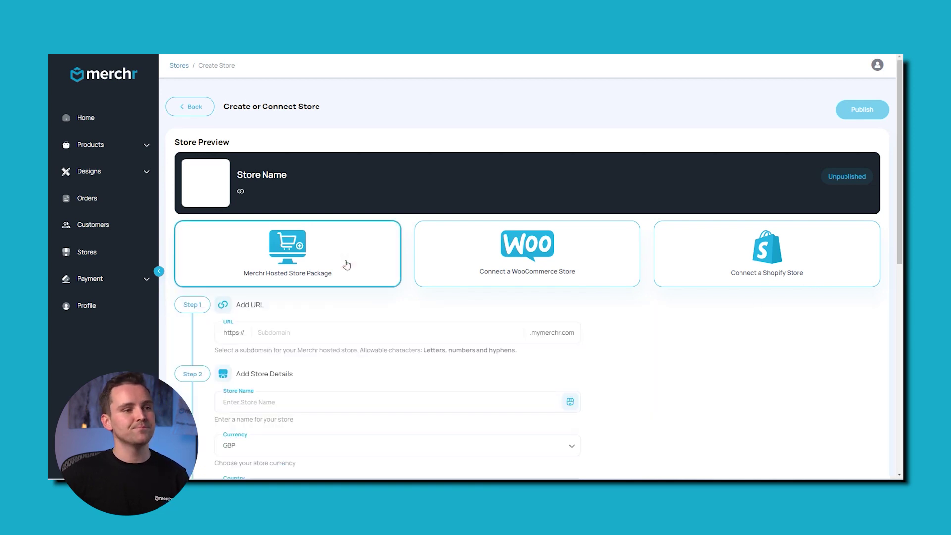
scroll(353, 265, down, 1)
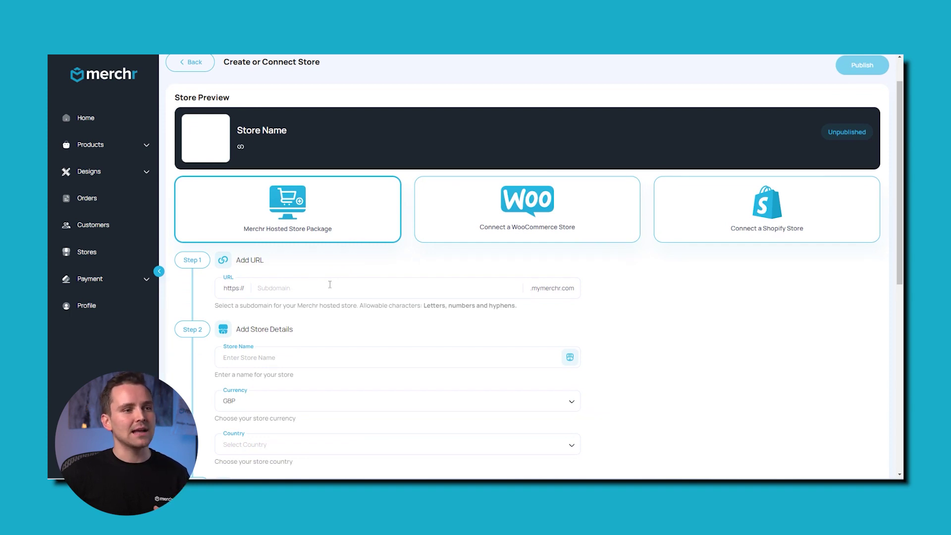
scroll(329, 284, down, 1)
scroll(331, 289, down, 1)
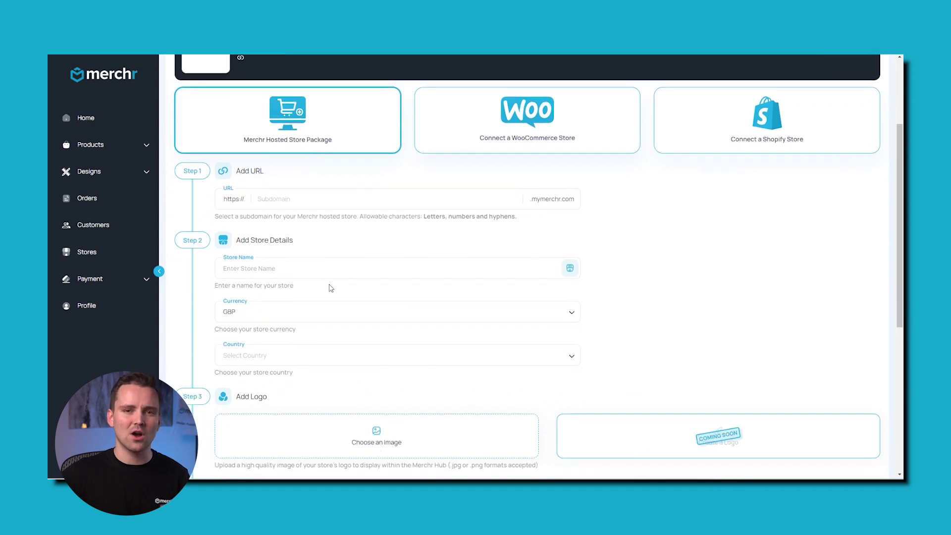
scroll(331, 288, down, 1)
scroll(341, 286, down, 3)
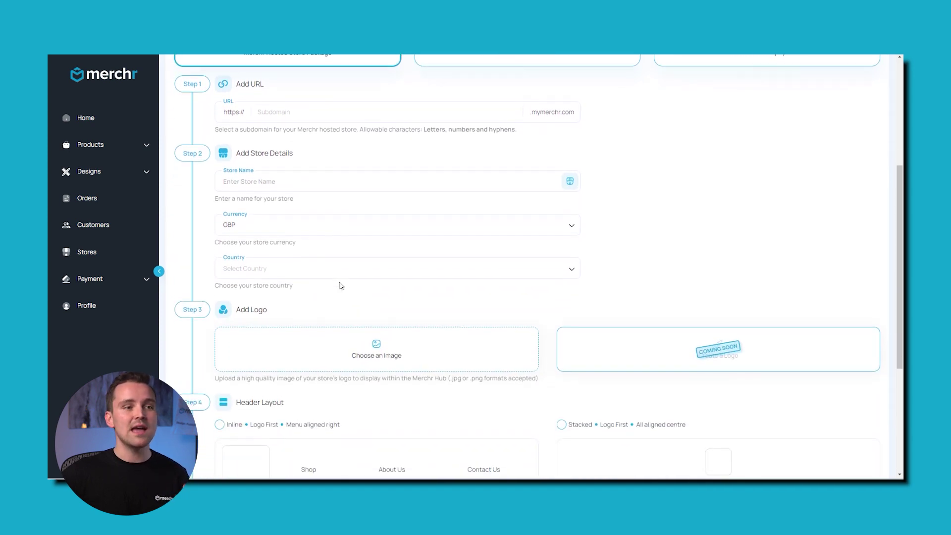
scroll(359, 291, down, 3)
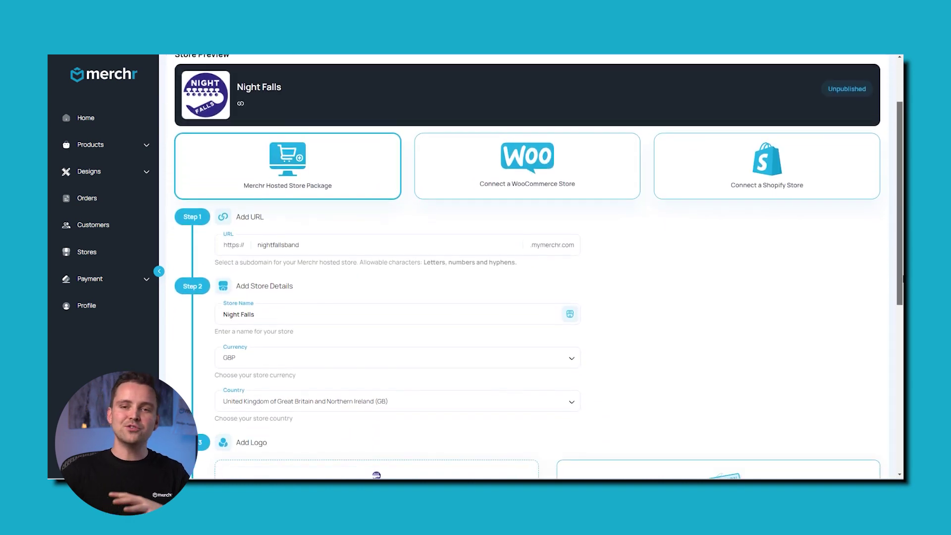
scroll(525, 267, down, 10)
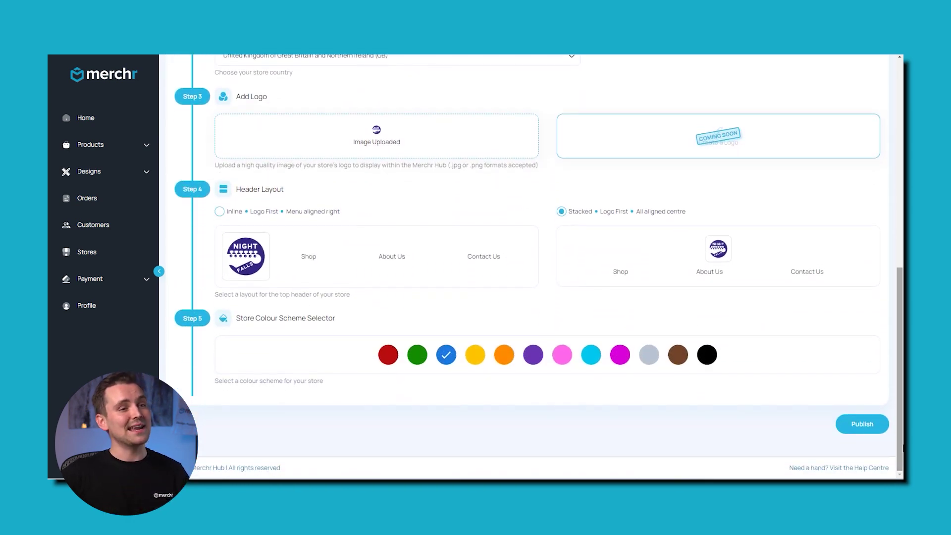
click(861, 425)
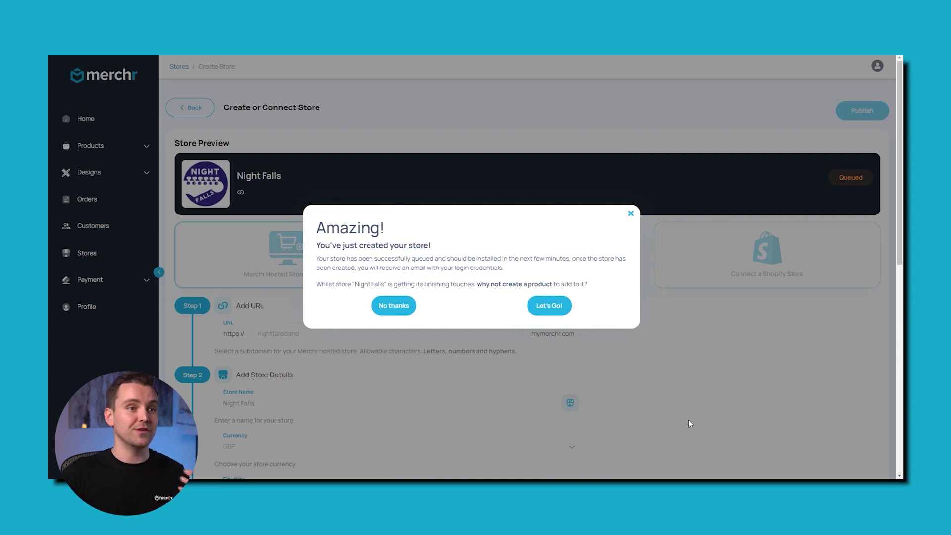
- Continue from the success message to the Create a Product catalogue
click(551, 306)
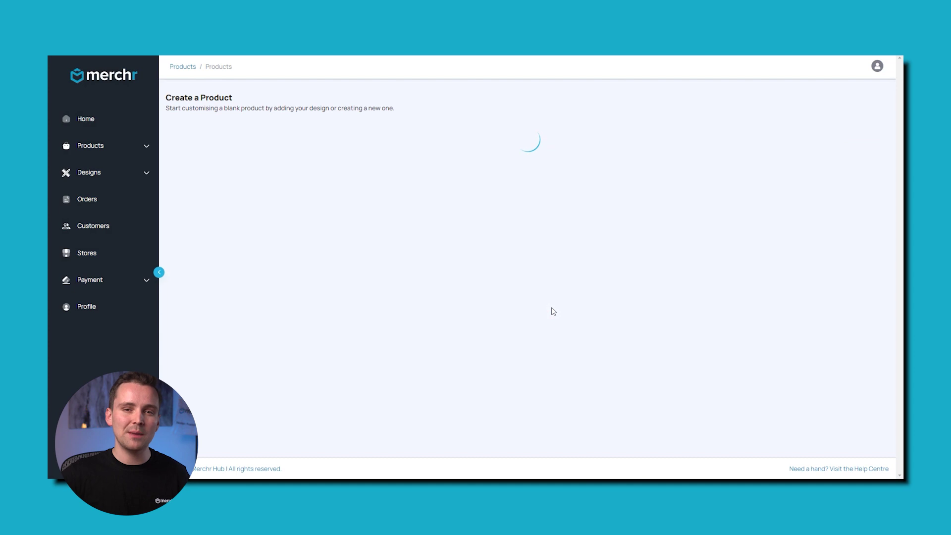
drag(900, 170, 901, 466)
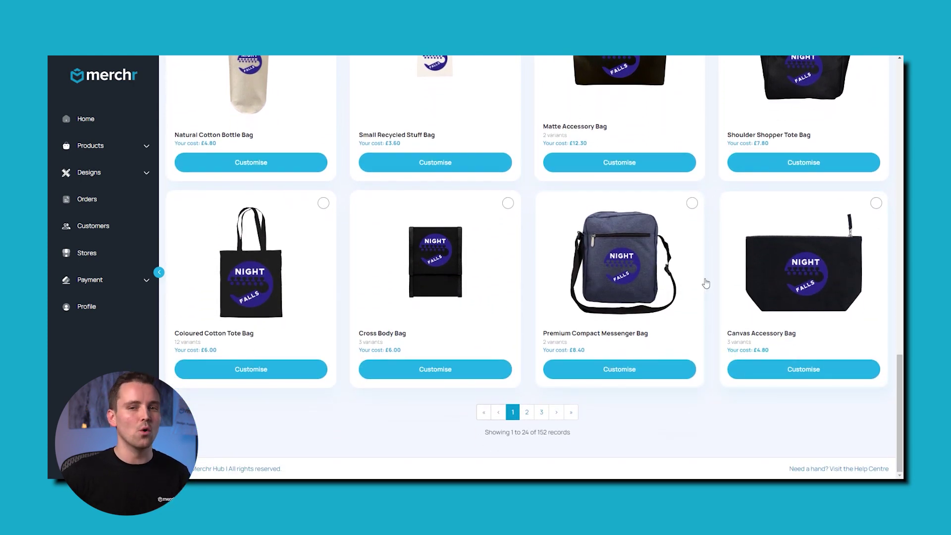
scroll(706, 272, up, 15)
scroll(706, 271, up, 4)
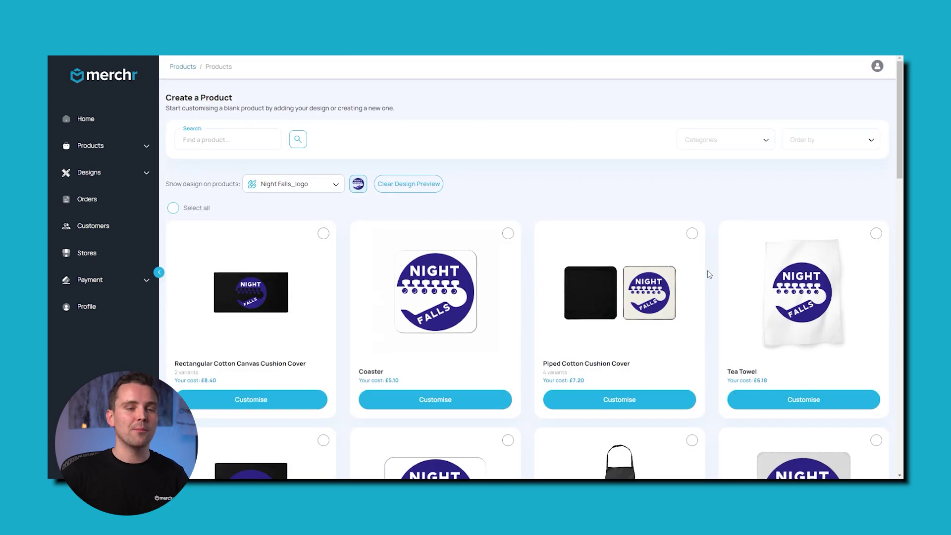
- Clear the logo design preview and browse the blank products, starting at the £7.20 cushion cover
click(412, 185)
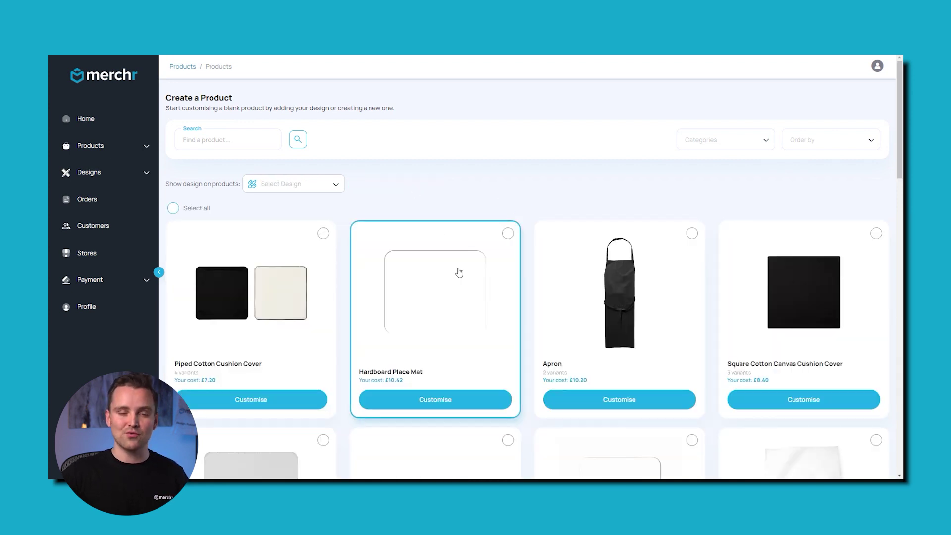
scroll(530, 240, down, 3)
scroll(534, 270, down, 5)
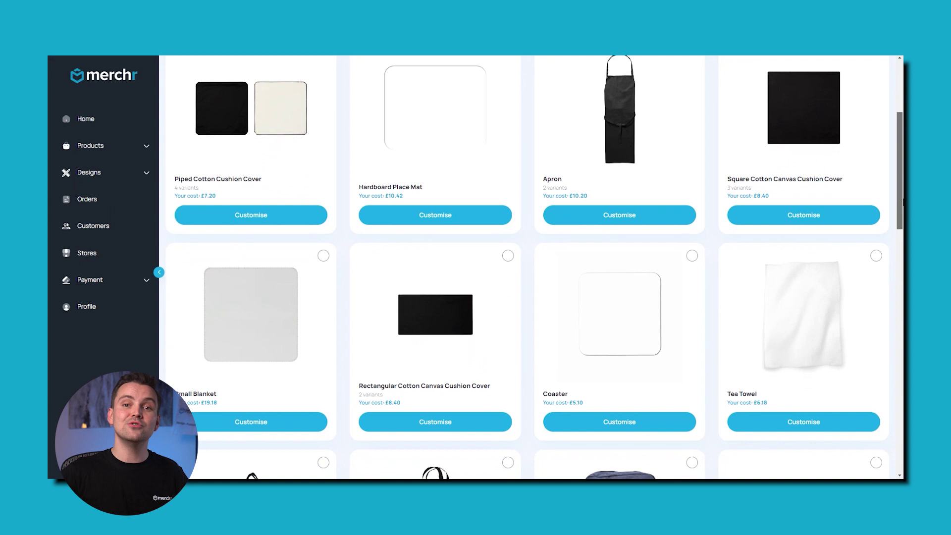
scroll(534, 271, down, 9)
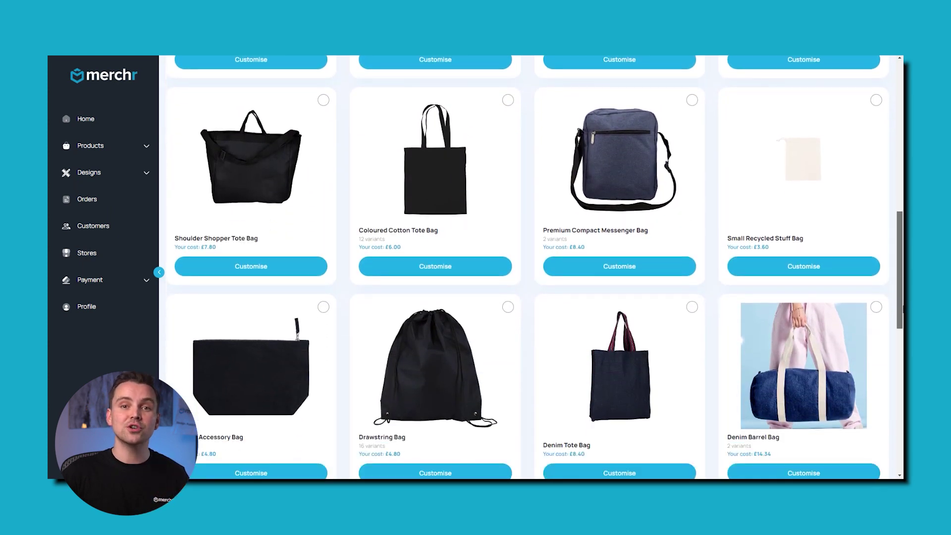
scroll(530, 268, down, 4)
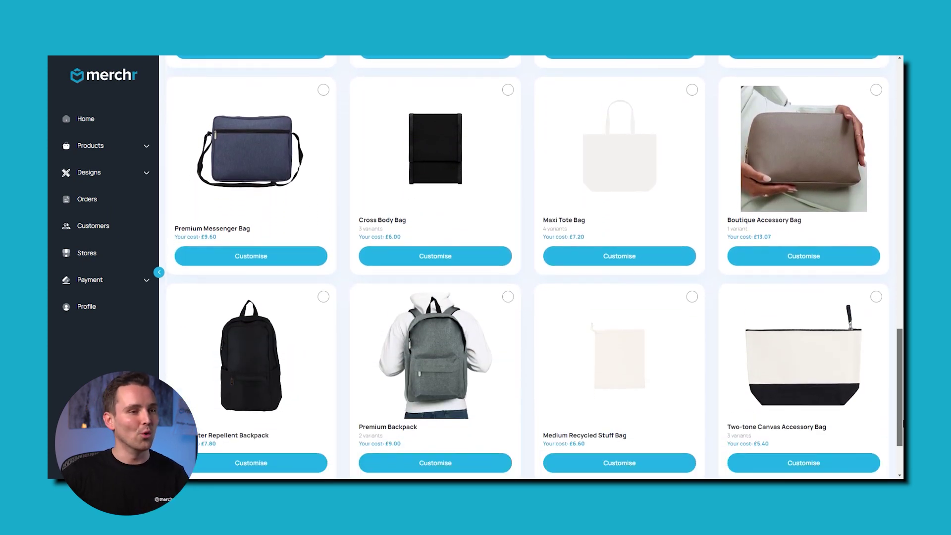
scroll(695, 291, up, 20)
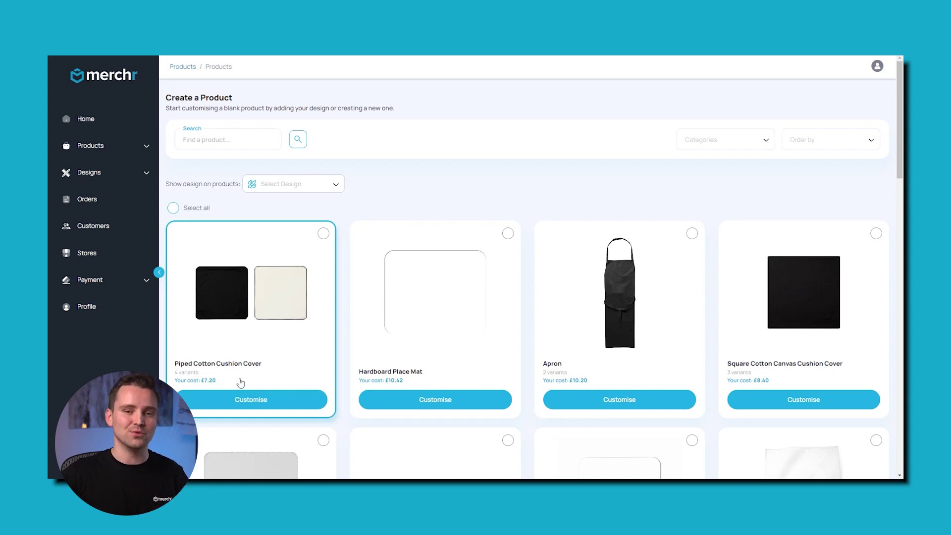
scroll(491, 323, down, 8)
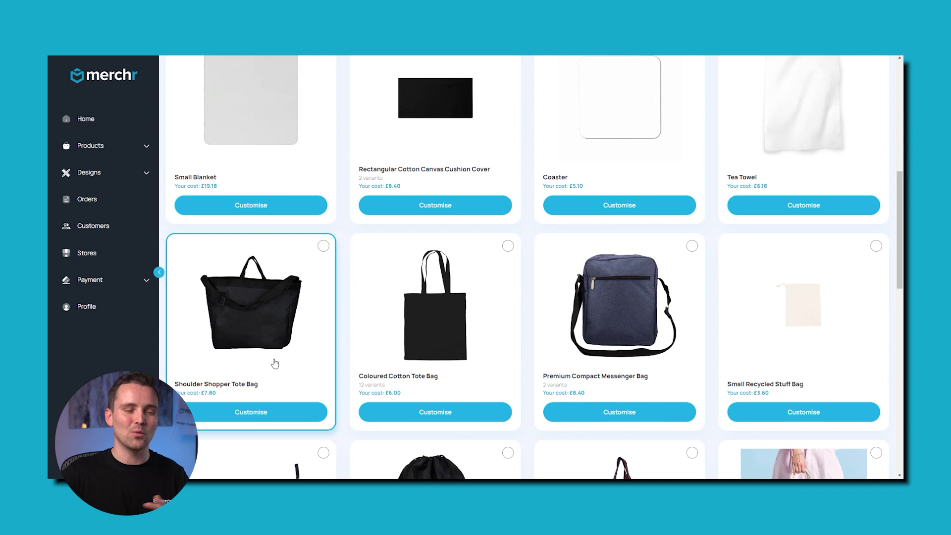
- Open the clear water bottle in the designer and place the uploaded Night Falls logo near the top
click(465, 412)
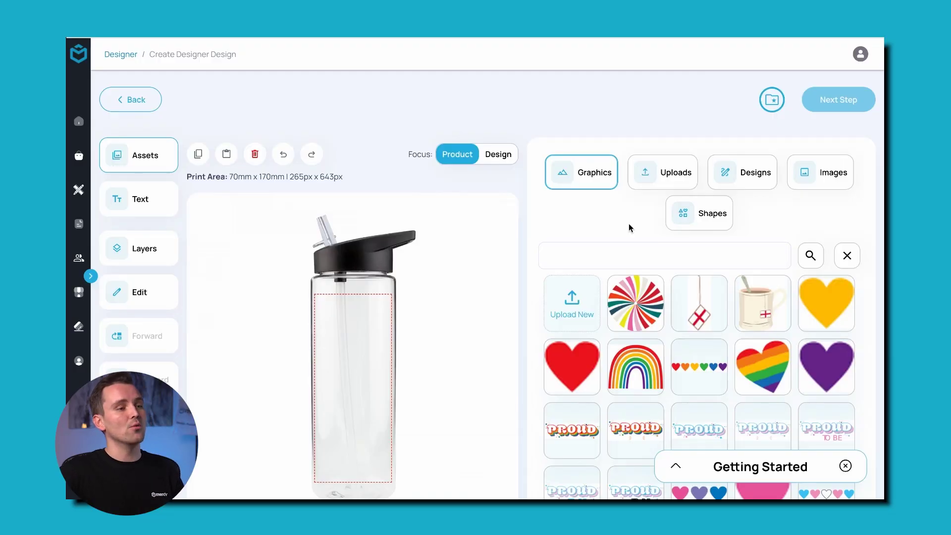
click(664, 177)
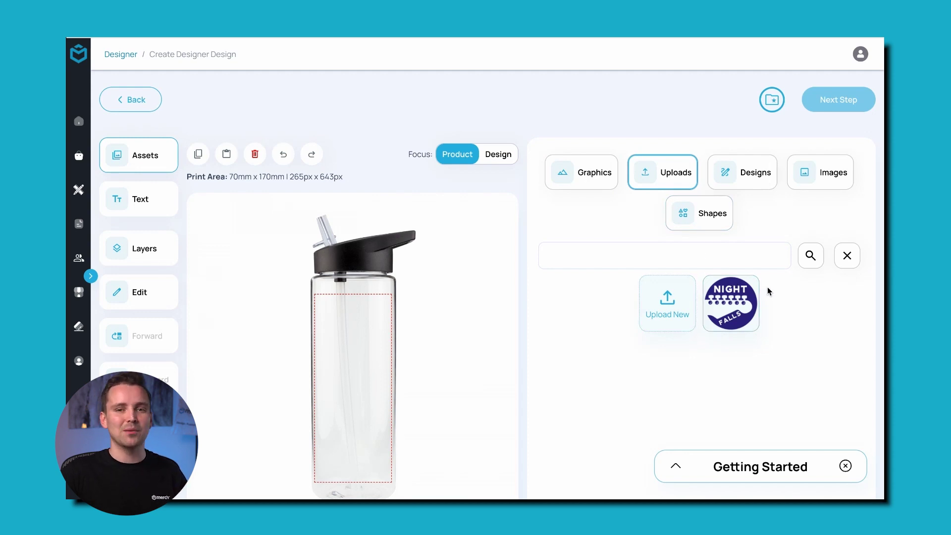
click(733, 307)
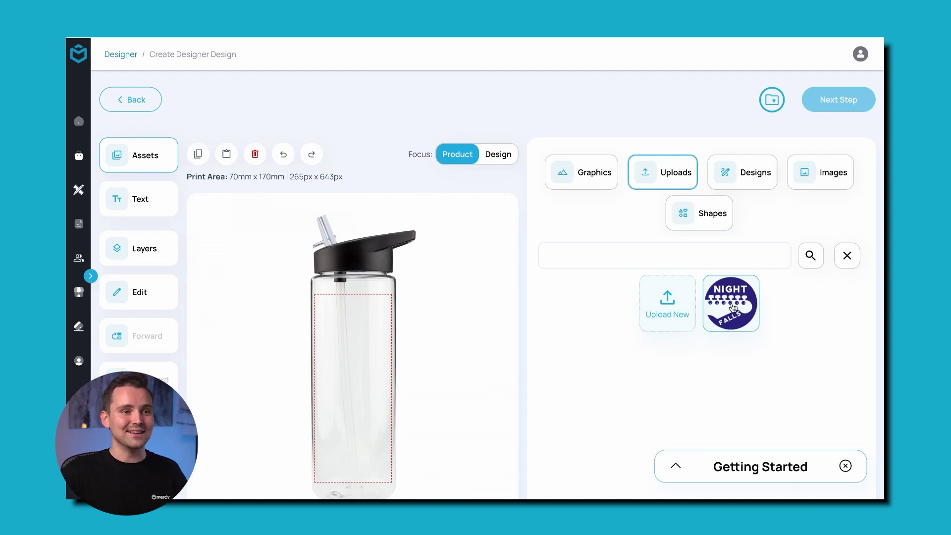
drag(351, 391, 350, 334)
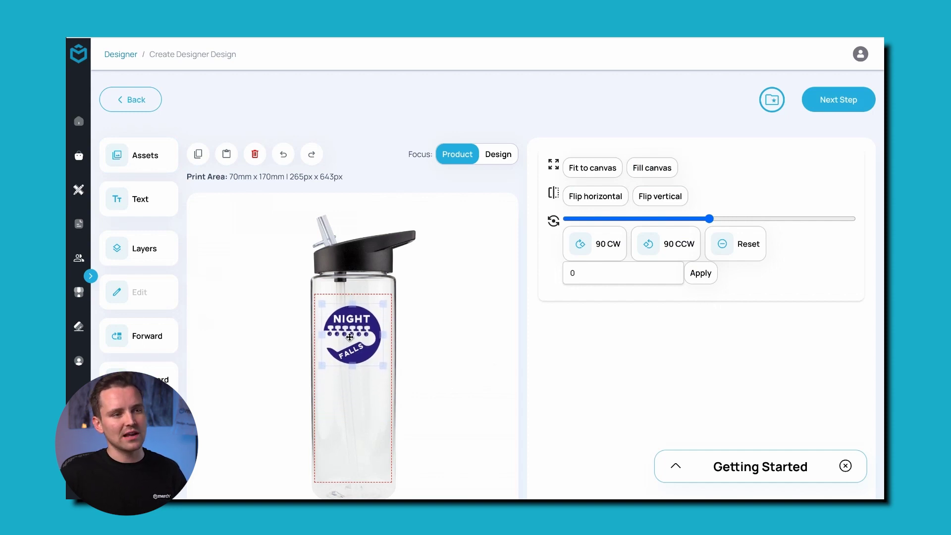
- Add a 'Your name' text element, resized and placed below the logo
click(361, 390)
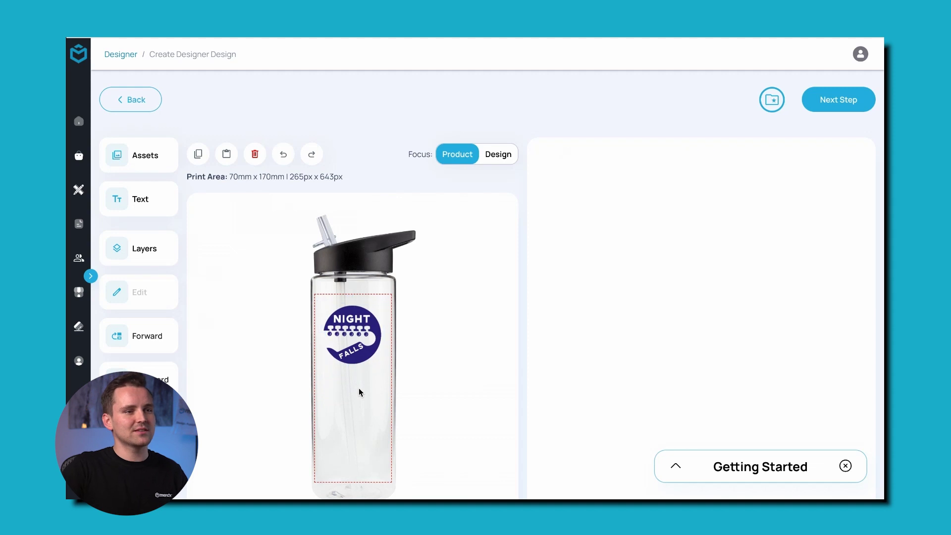
click(142, 207)
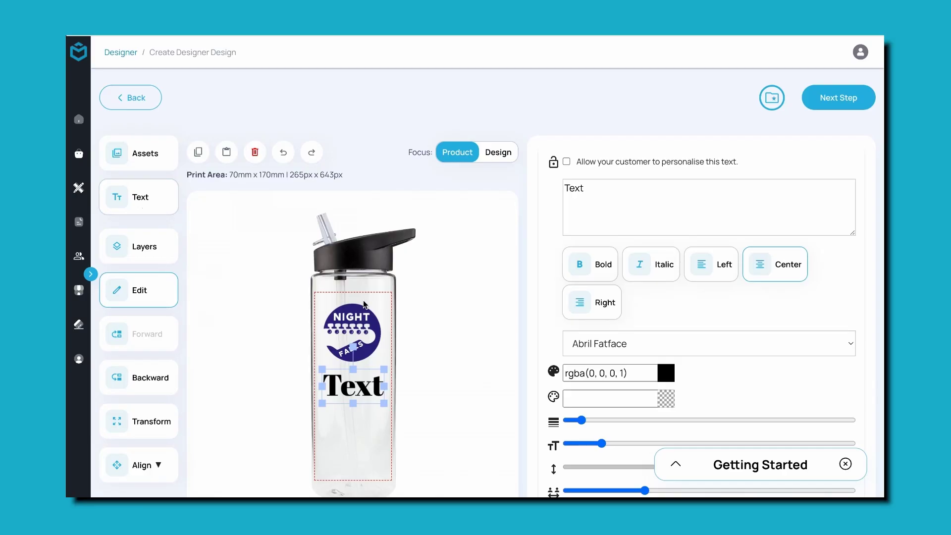
double_click(571, 188)
text(Your name)
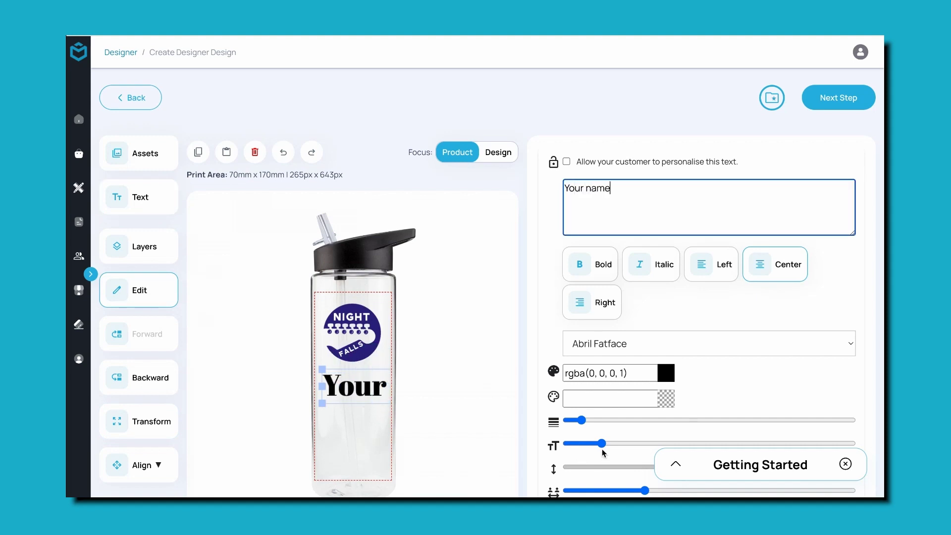
drag(602, 443, 582, 443)
drag(387, 368, 369, 444)
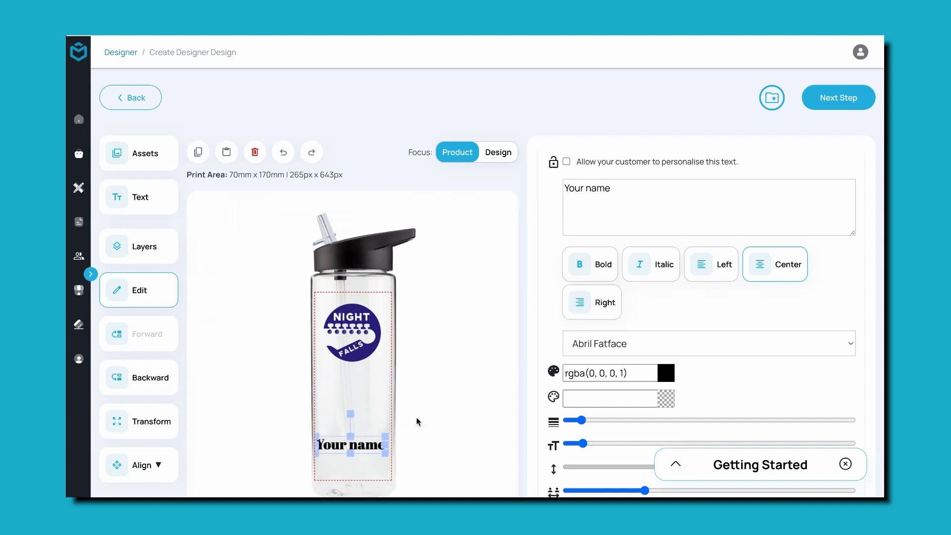
- Set the name text font to Anton and make it customer-personalisable, then show the design assets
click(592, 346)
scroll(594, 402, down, 5)
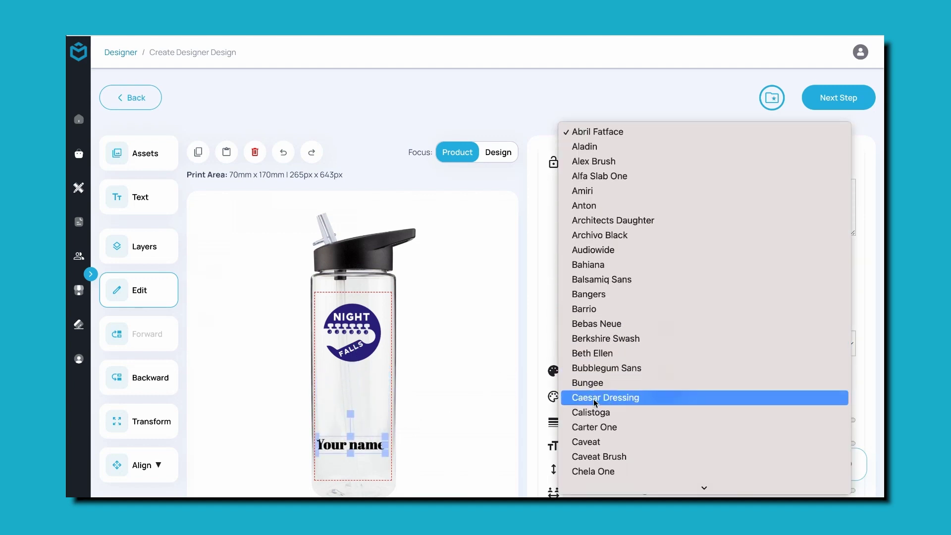
click(570, 206)
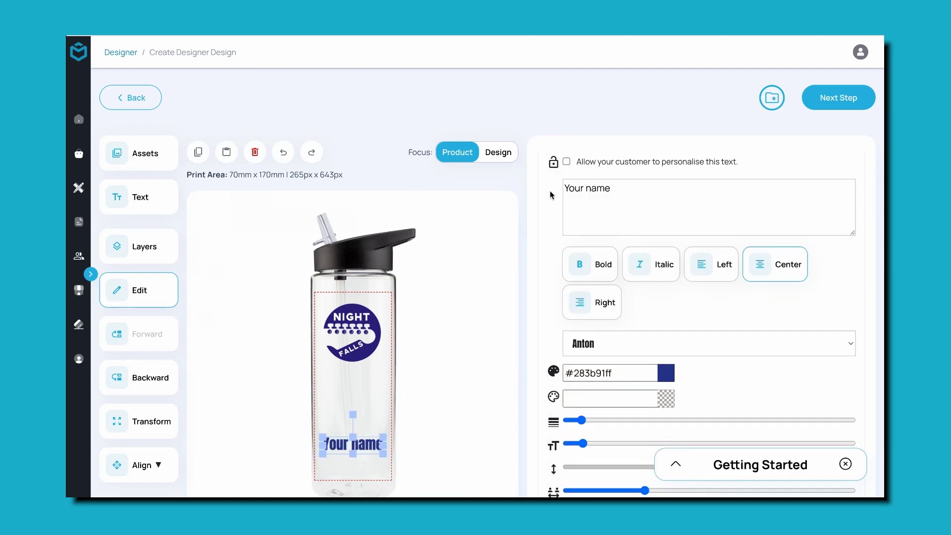
click(566, 162)
click(371, 389)
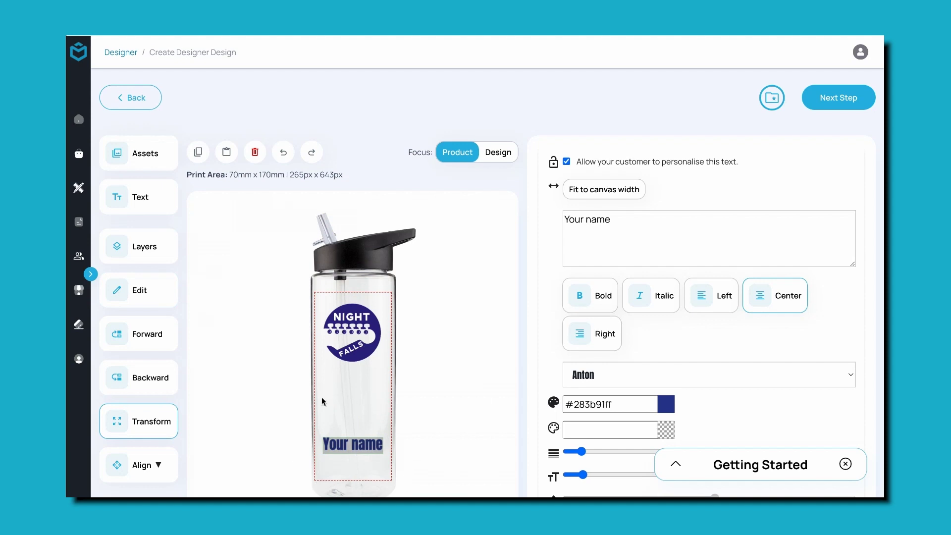
click(143, 156)
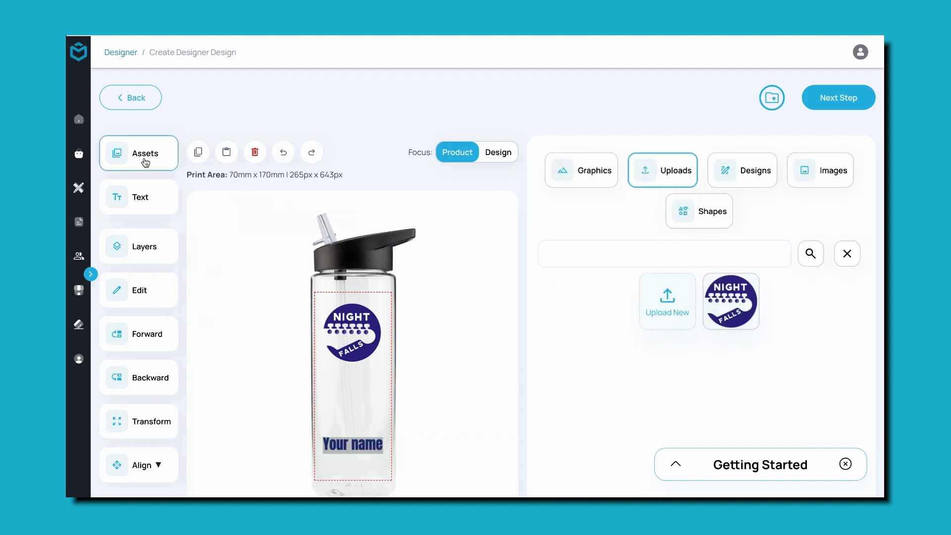
click(612, 178)
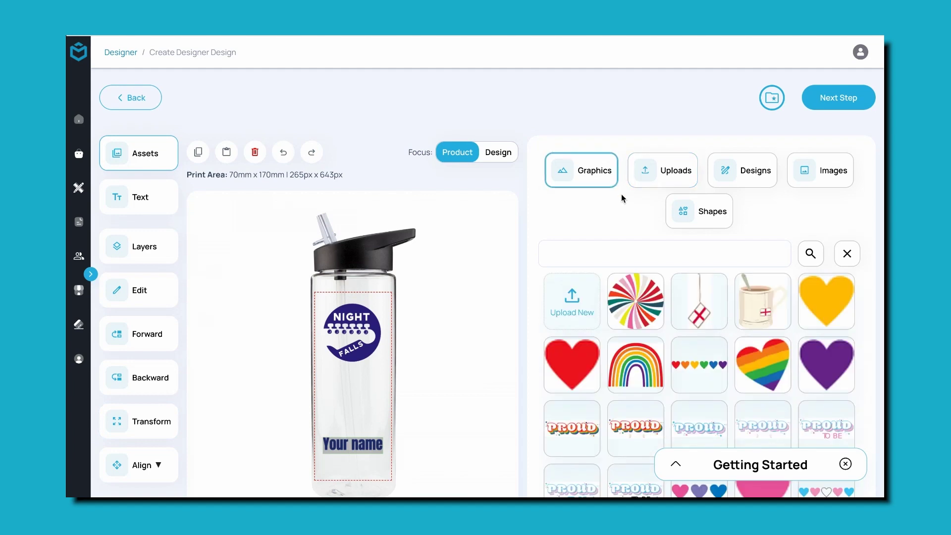
scroll(626, 257, down, 1)
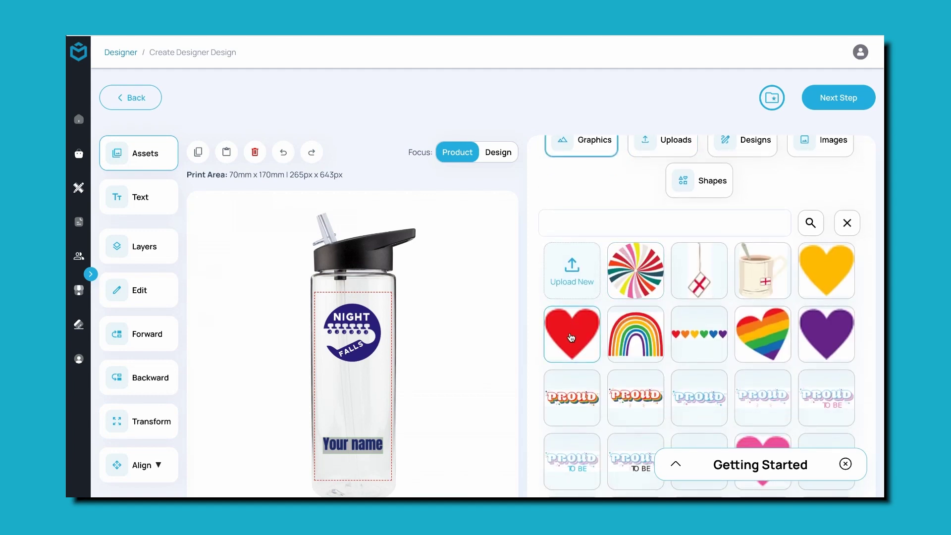
click(571, 338)
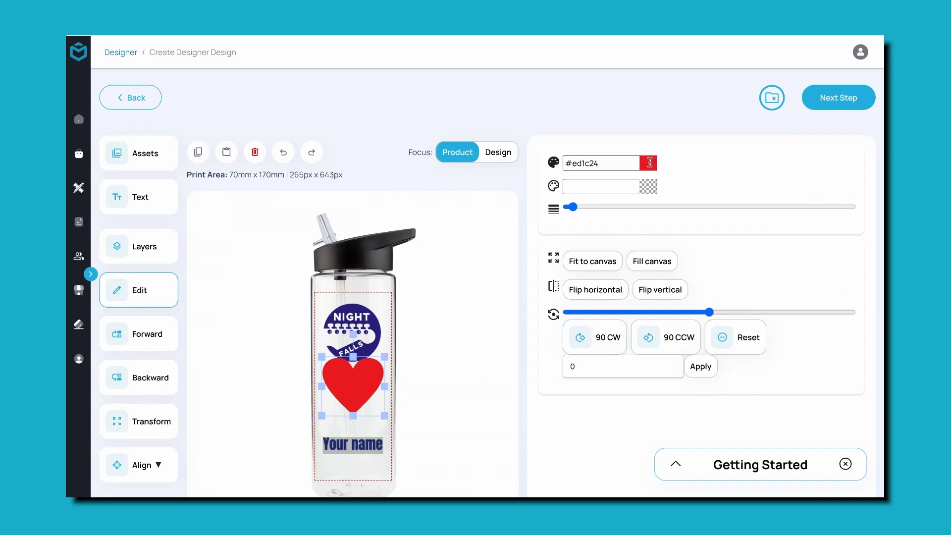
click(649, 163)
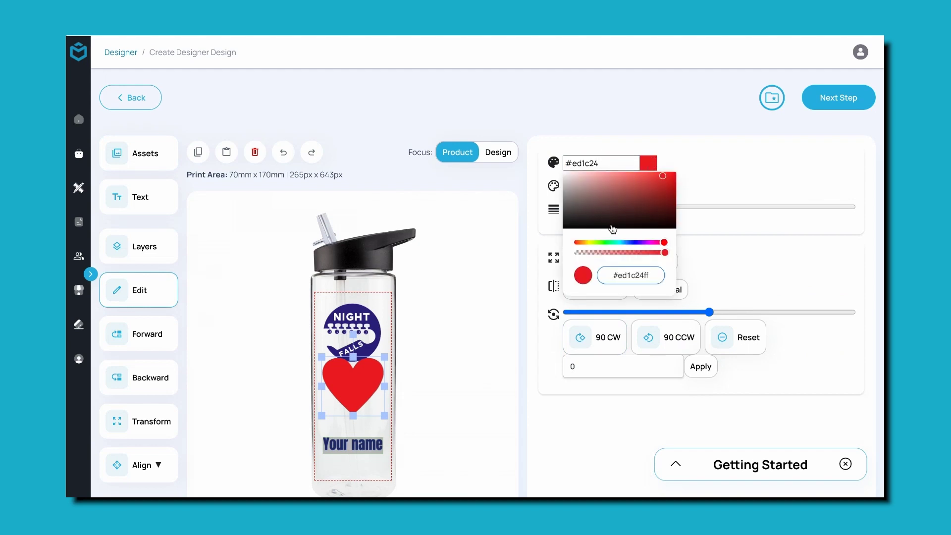
click(614, 243)
drag(663, 211, 603, 218)
click(639, 243)
mouse_move(660, 200)
mouse_down()
mouse_move(600, 217)
mouse_move(594, 195)
mouse_move(605, 186)
mouse_move(650, 187)
mouse_up()
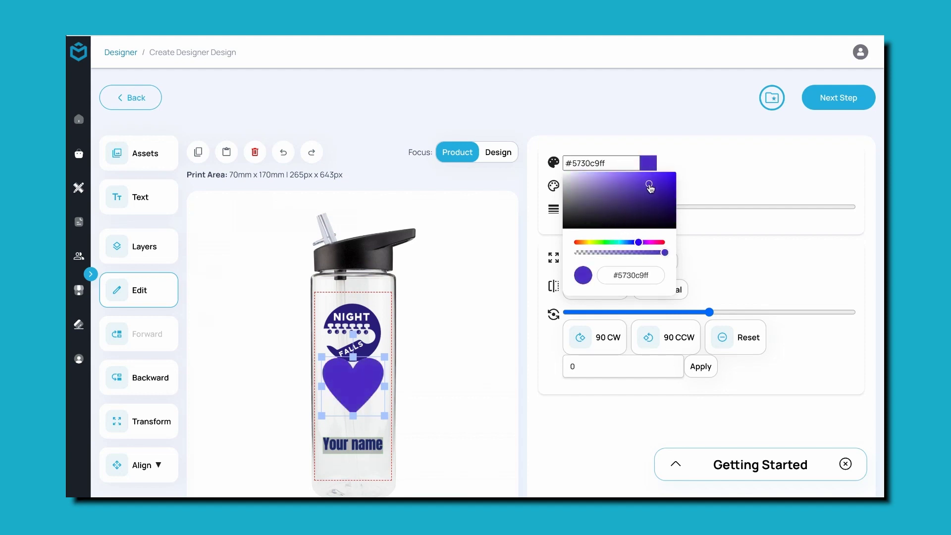
click(361, 436)
click(355, 395)
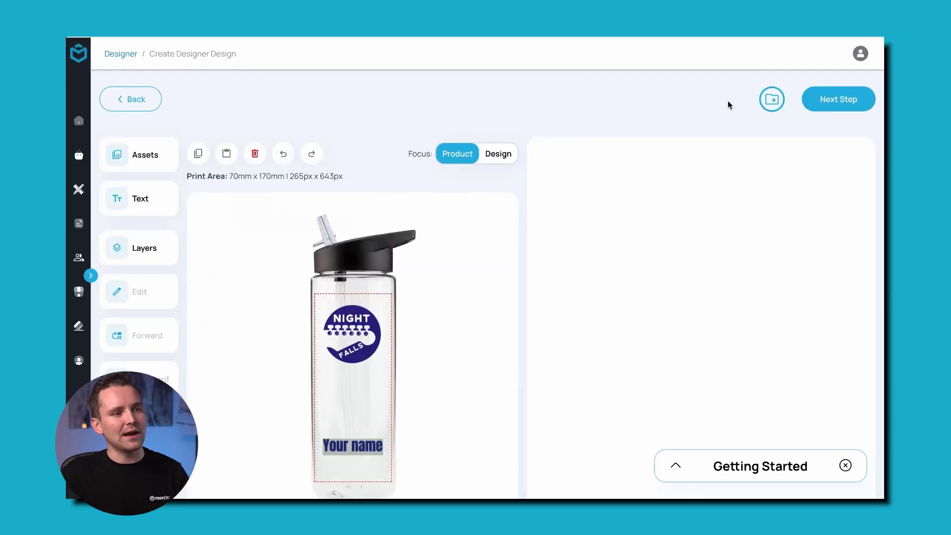
- Save the design as 'Night Falls Bottle' and confirm the artwork meets print requirements
click(772, 99)
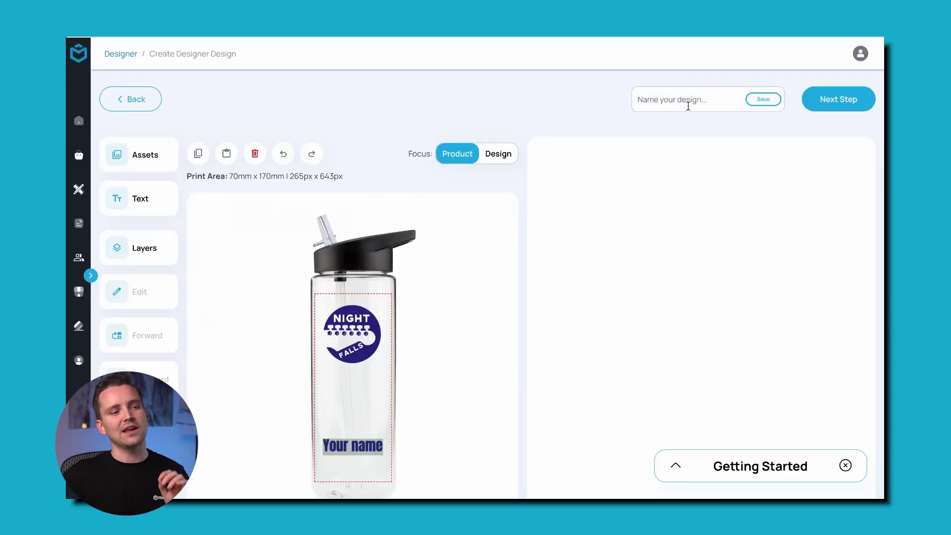
text(Night Falls Bottle)
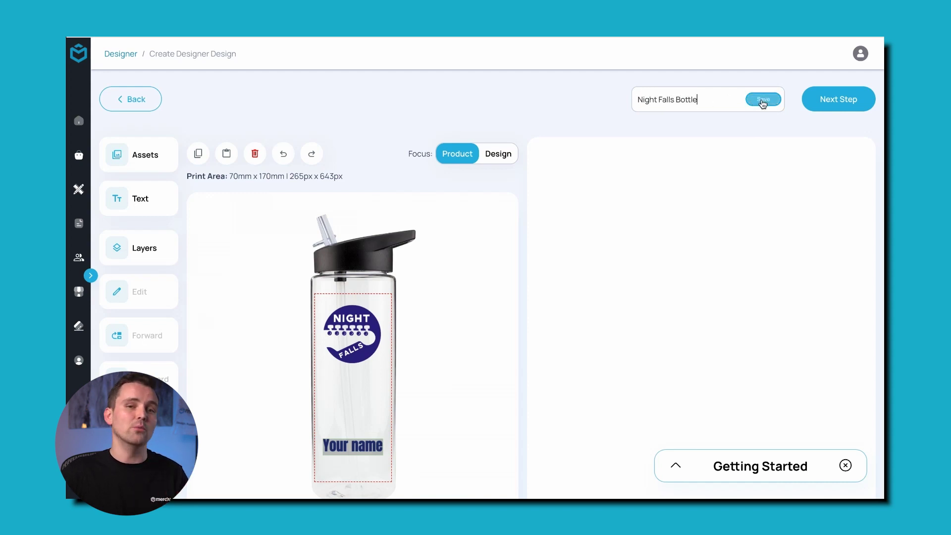
click(763, 99)
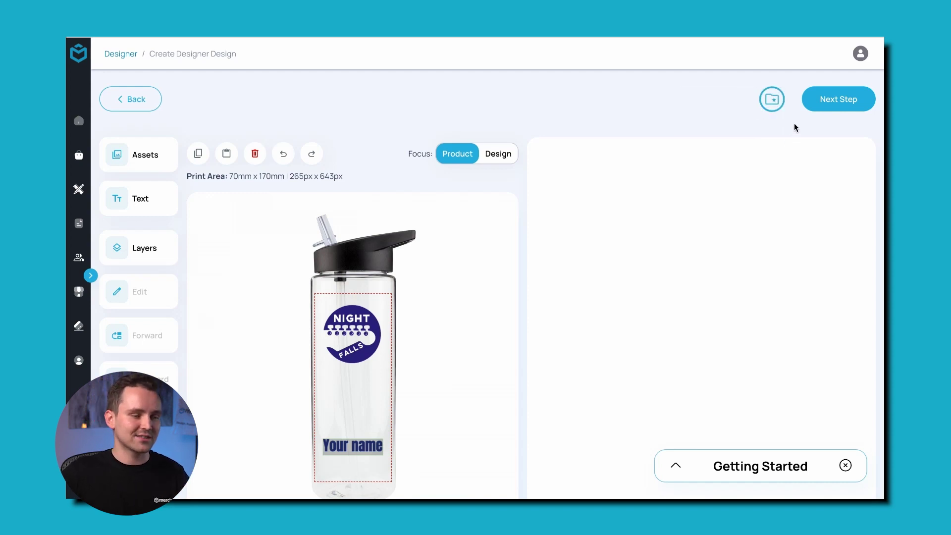
click(839, 101)
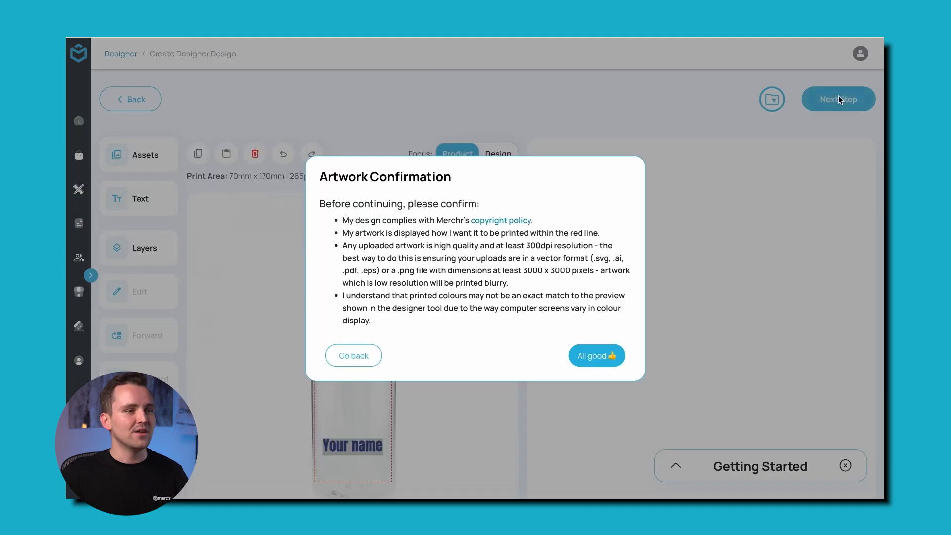
click(579, 360)
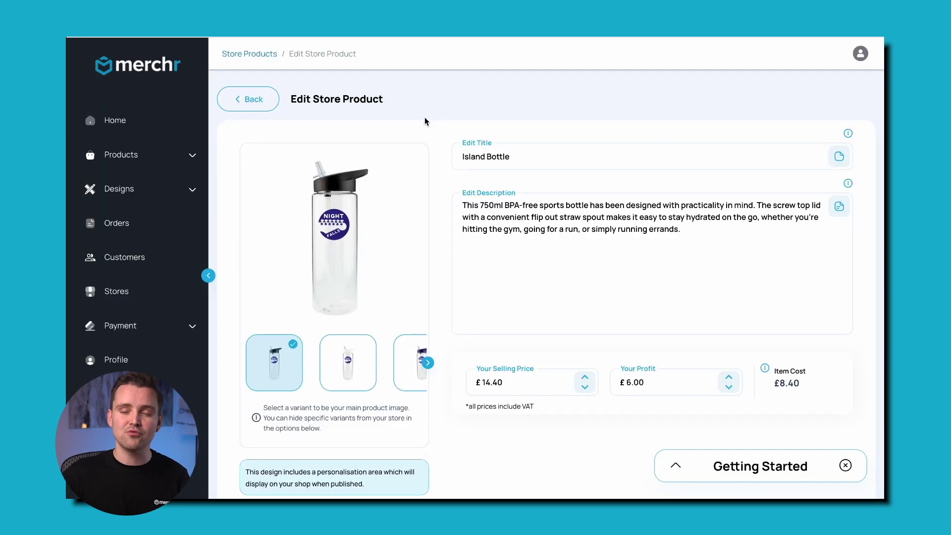
- Change the product title from 'Island Bottle' to 'Night Falls Bottle'
drag(525, 157, 451, 159)
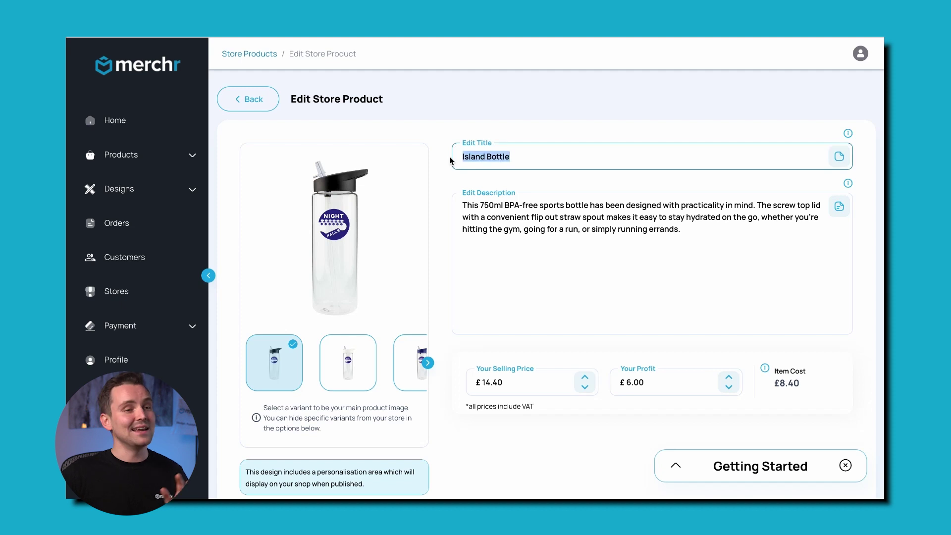
text(Night Fall)
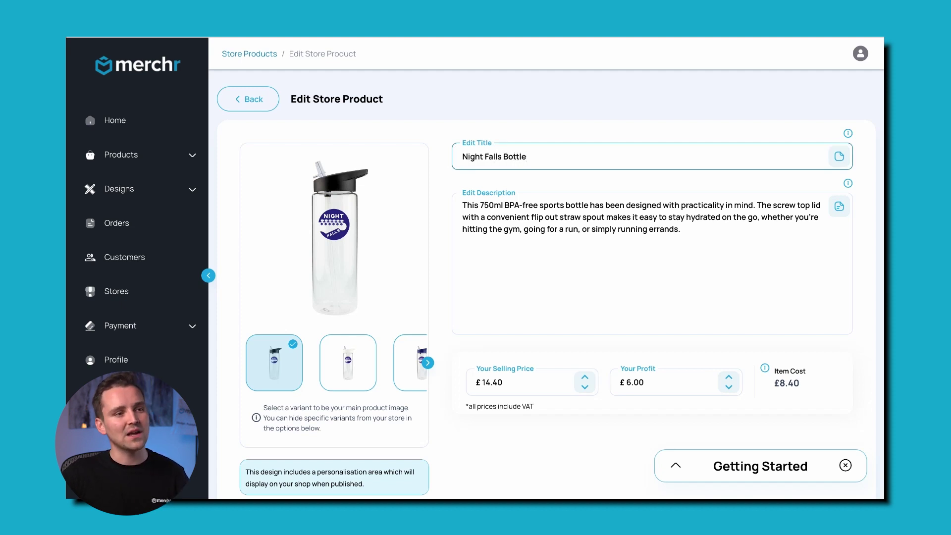
click(434, 200)
scroll(434, 200, down, 1)
scroll(443, 219, down, 3)
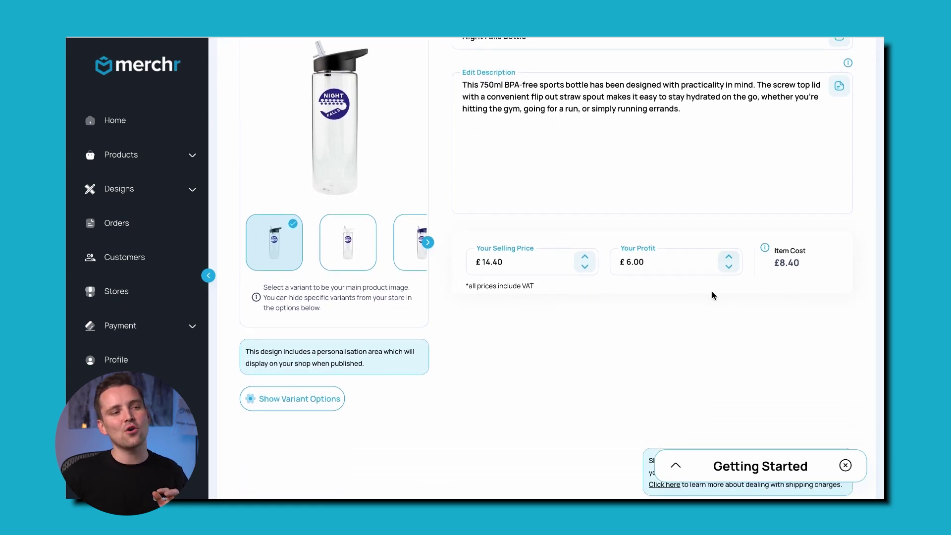
- Raise the selling price to £16.40 for £8.00 profit and apply it to all variants
click(585, 257)
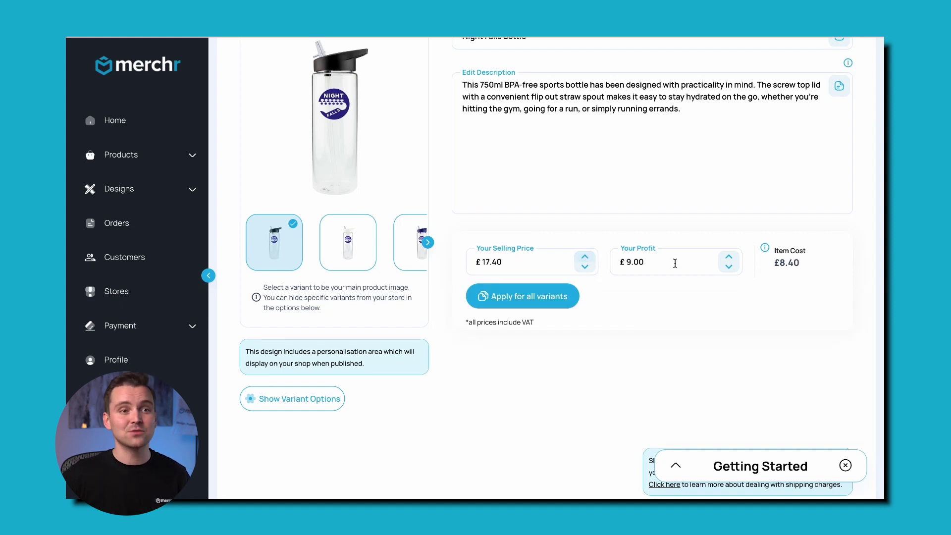
click(728, 257)
click(728, 267)
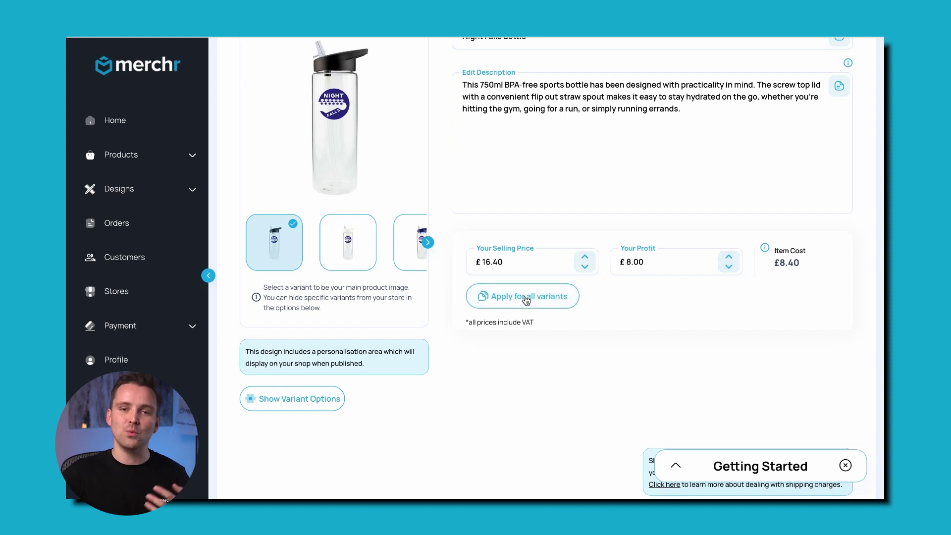
click(327, 403)
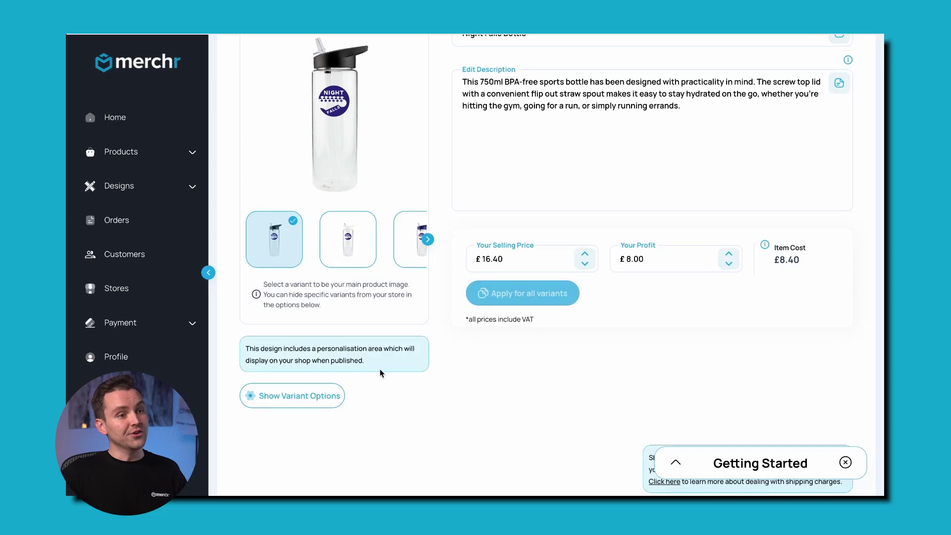
- Show the variant options and set the Navy variant as the main product image
click(510, 292)
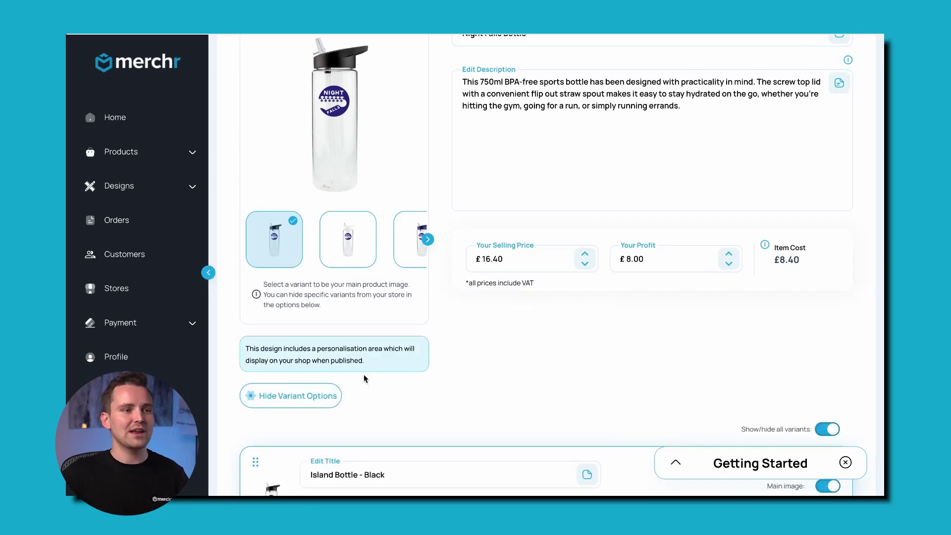
scroll(318, 390, down, 4)
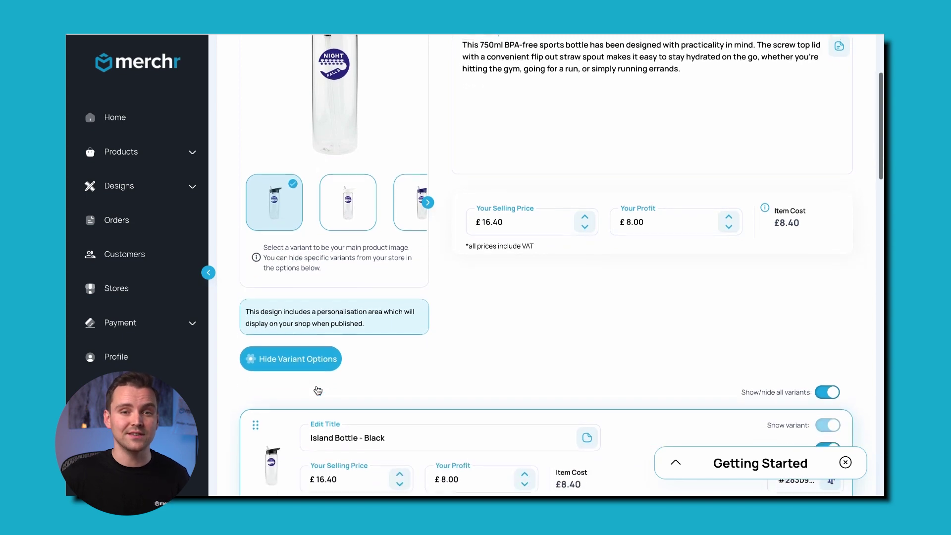
scroll(317, 385, down, 4)
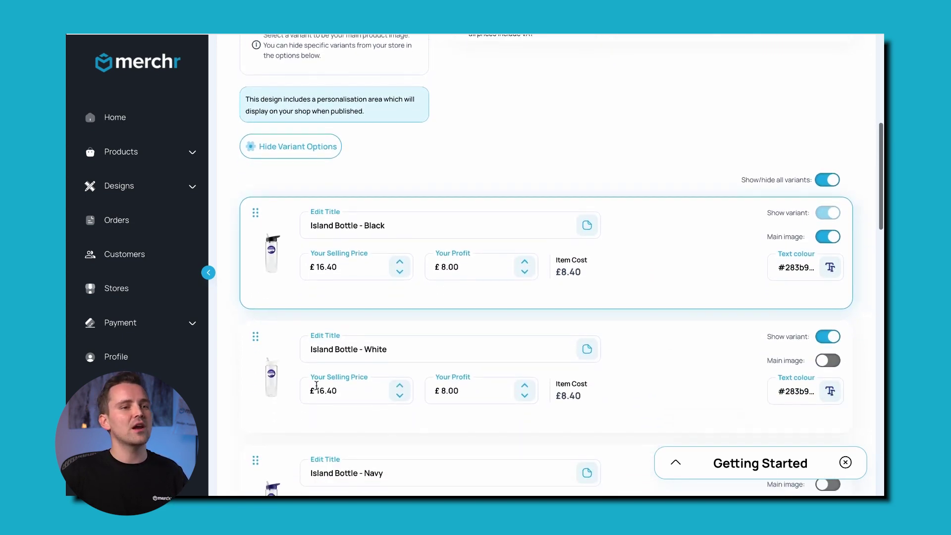
scroll(316, 385, down, 2)
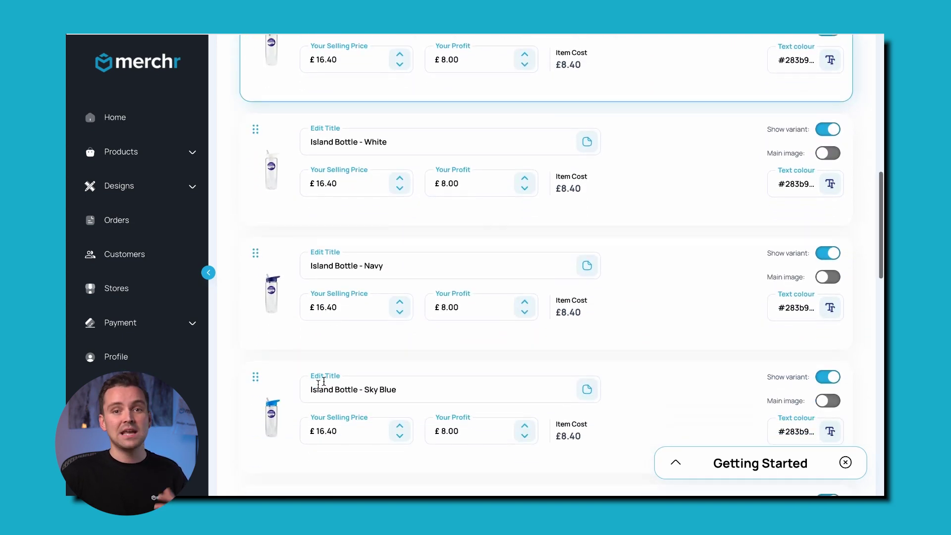
click(836, 284)
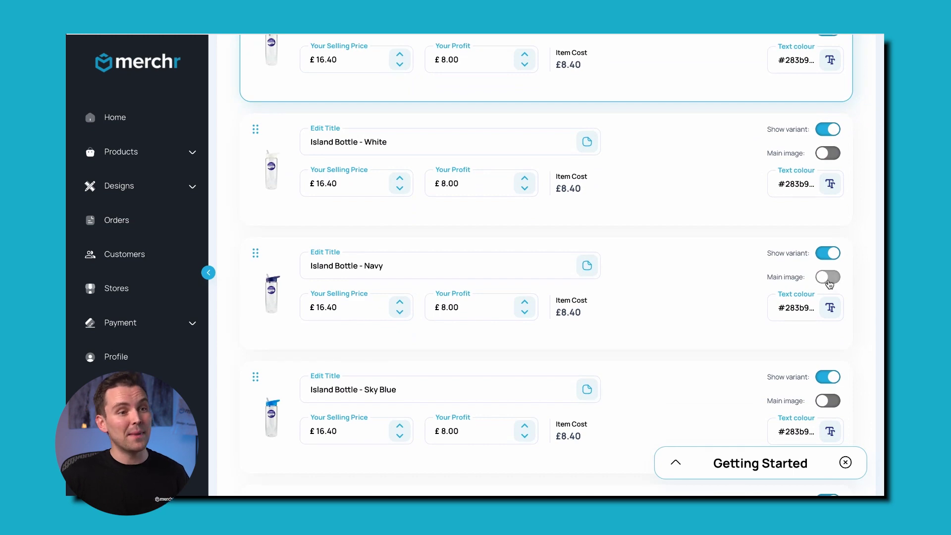
scroll(606, 203, up, 7)
scroll(608, 204, up, 5)
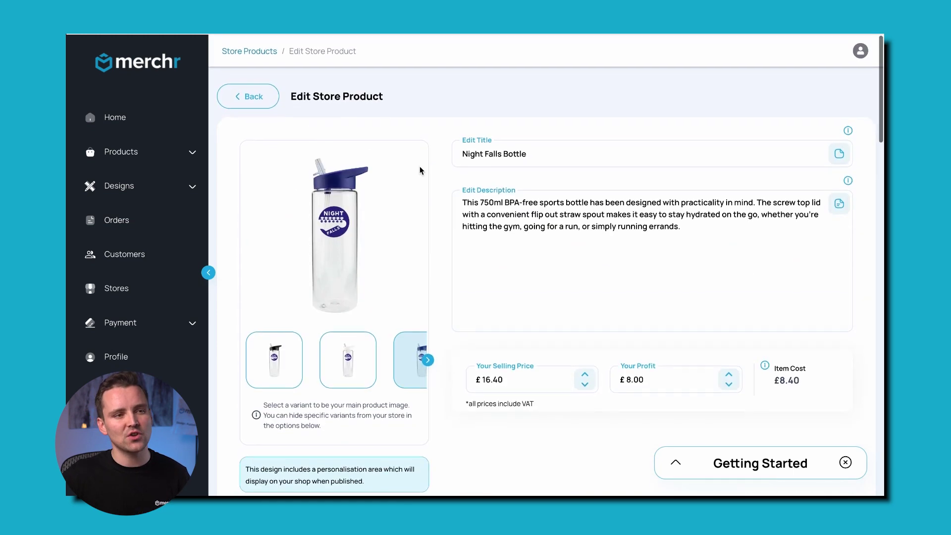
scroll(444, 228, down, 8)
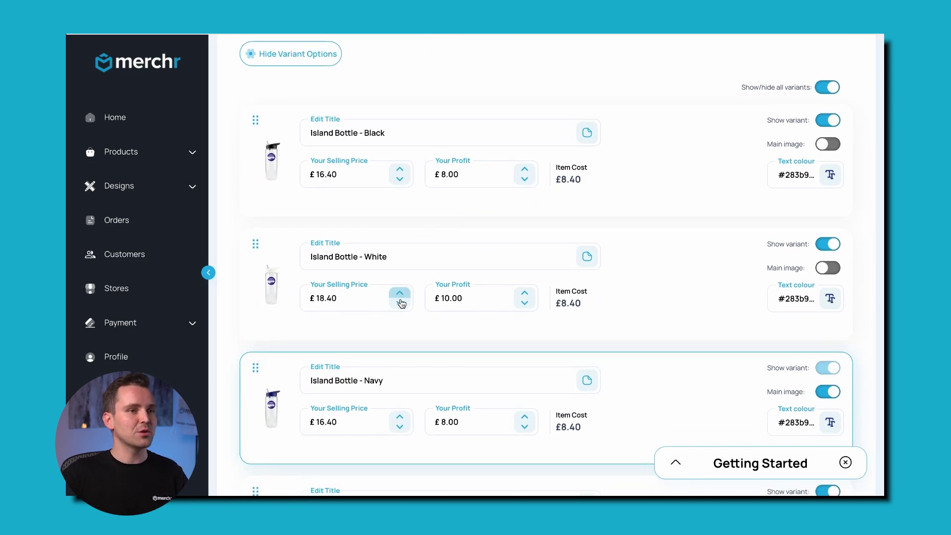
click(400, 303)
click(399, 302)
scroll(445, 305, down, 1)
- Move the Navy variant to the top of the list and check all variants show £16.40
drag(257, 339, 263, 117)
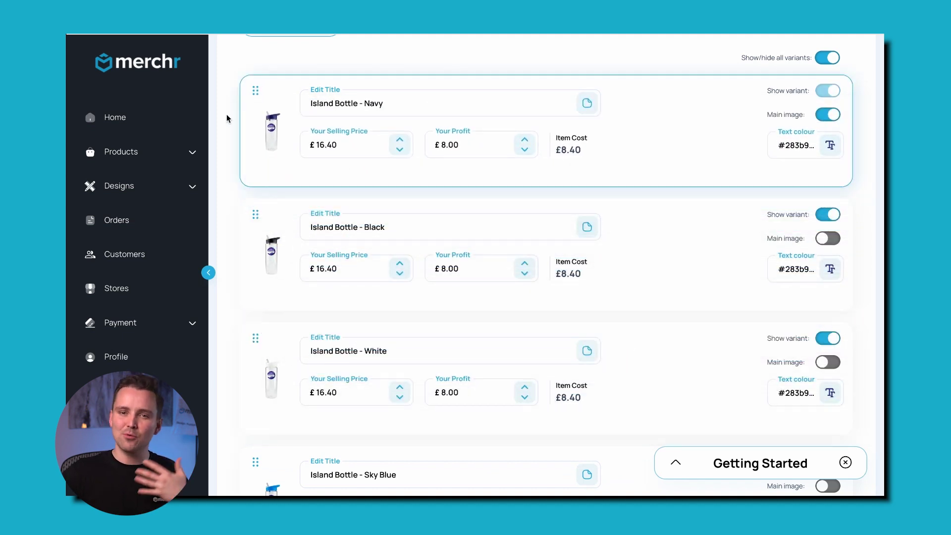
scroll(227, 118, down, 15)
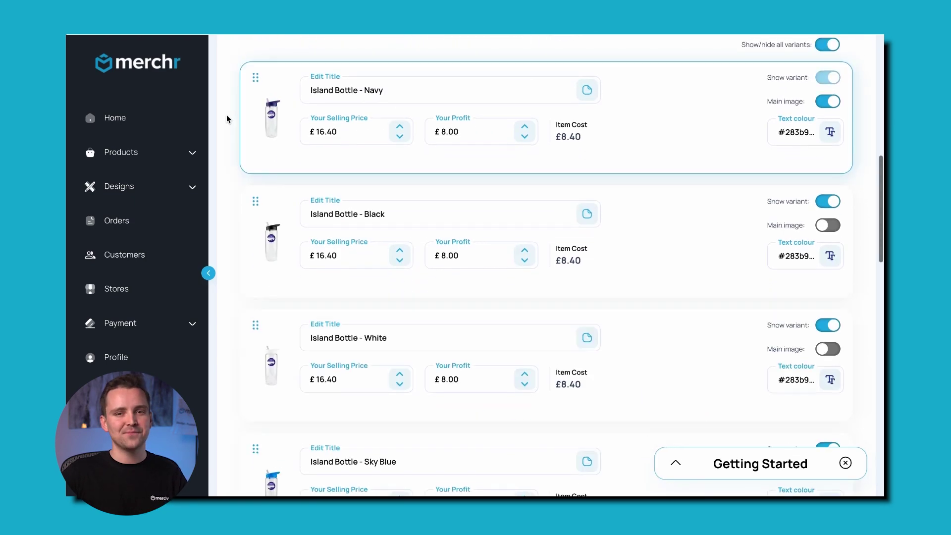
scroll(227, 119, down, 5)
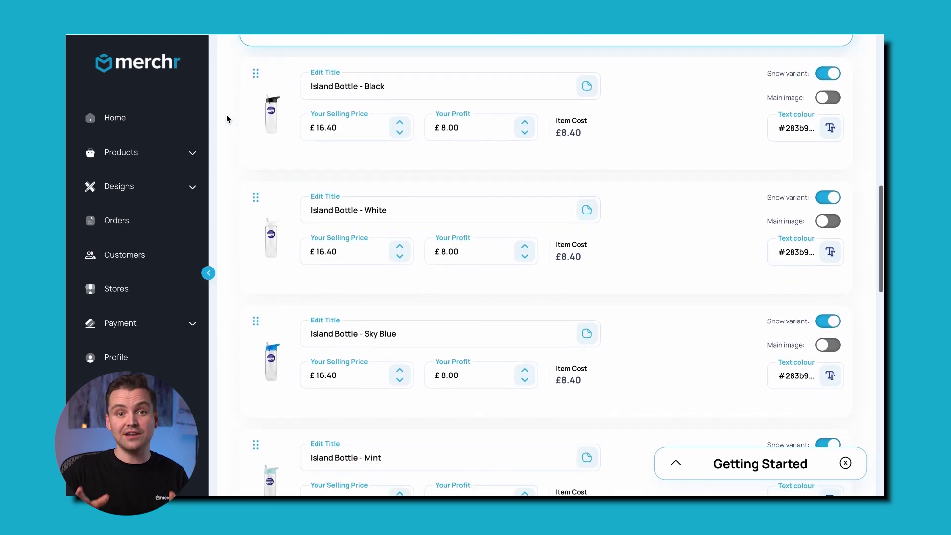
scroll(227, 119, down, 12)
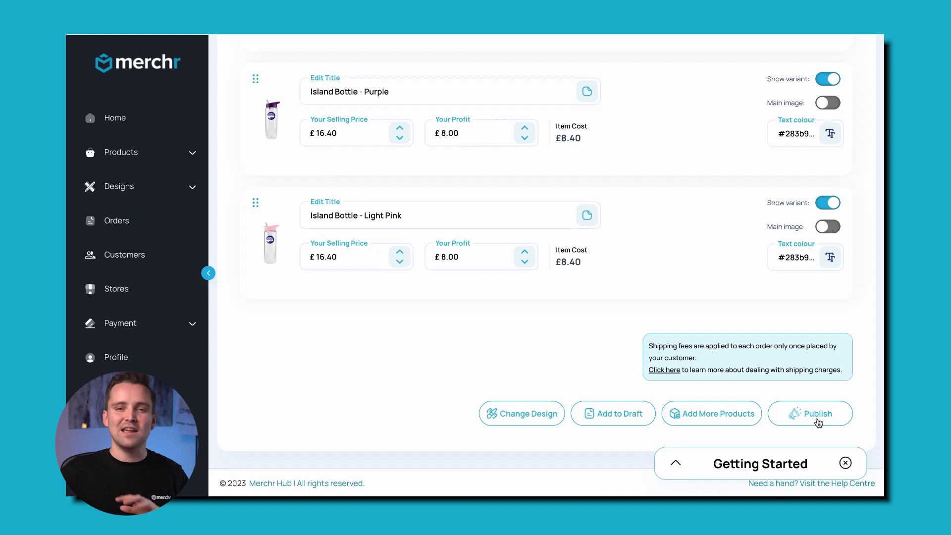
- Publish the Night Falls Bottle and choose to create more products with its design
click(818, 422)
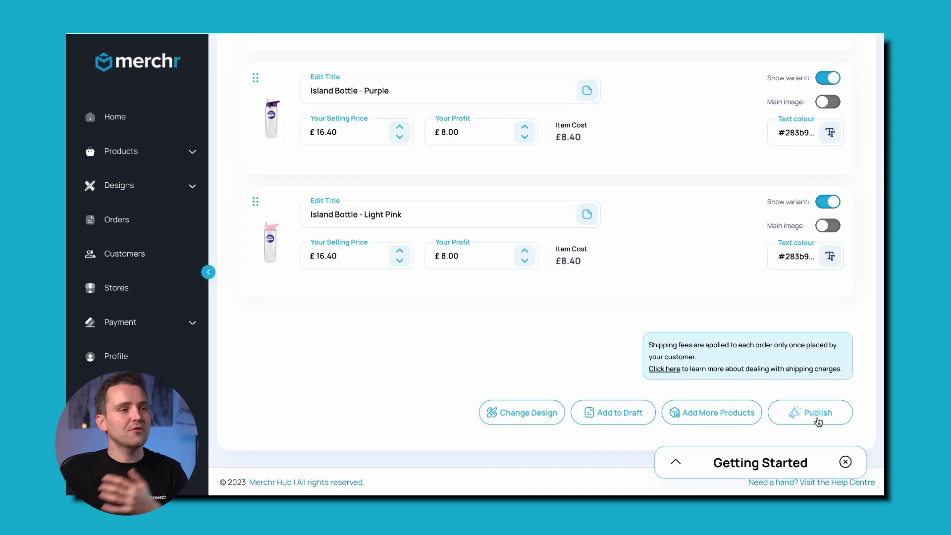
click(817, 419)
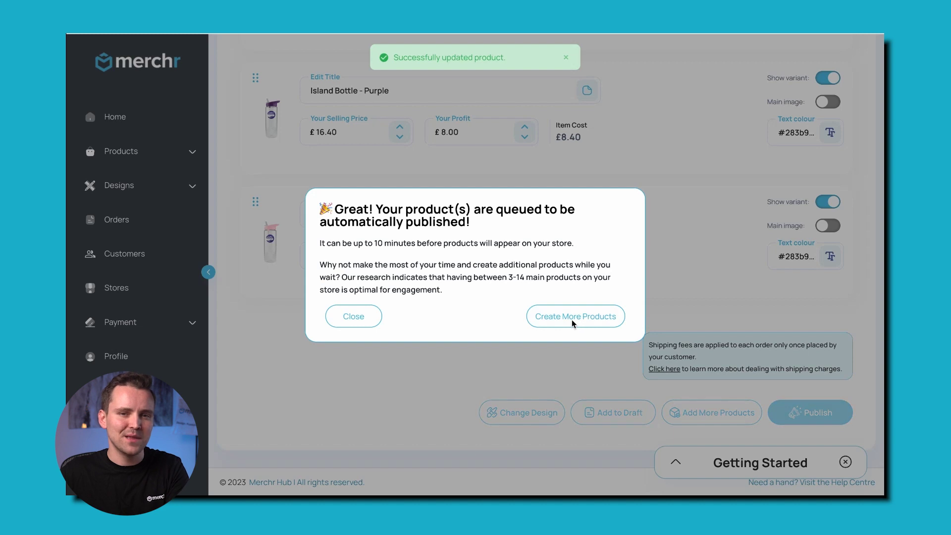
click(573, 322)
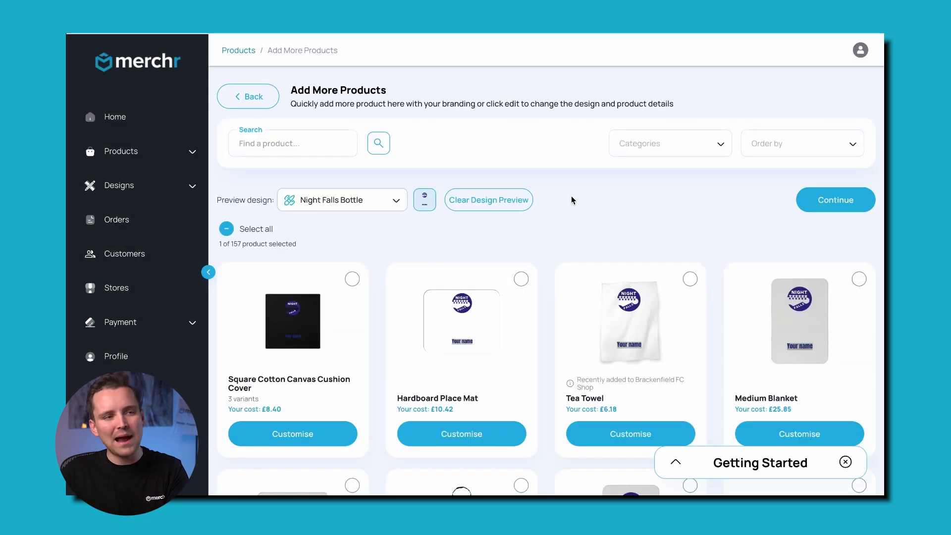
- Add the Tea Towel and Large Blanket to the product selection
scroll(573, 199, down, 3)
click(691, 201)
scroll(691, 203, down, 3)
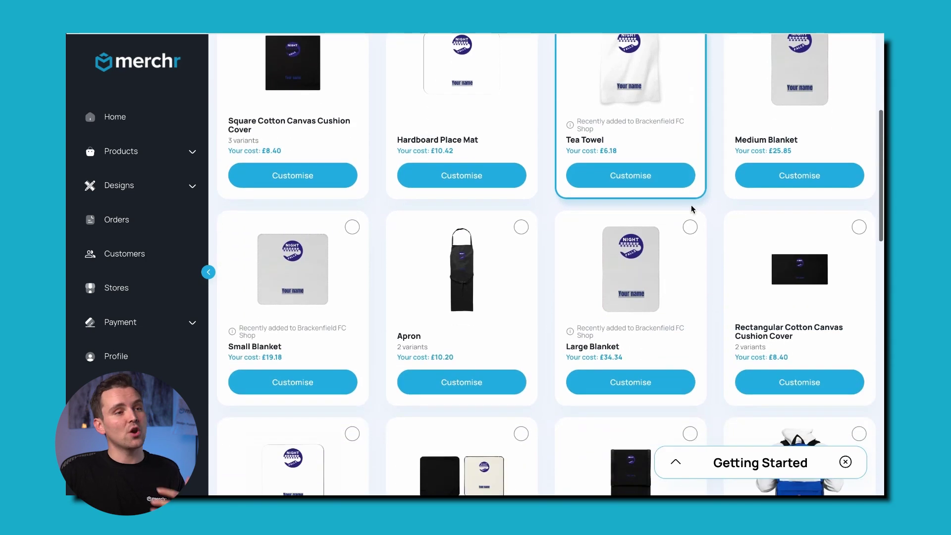
click(691, 232)
scroll(589, 265, down, 6)
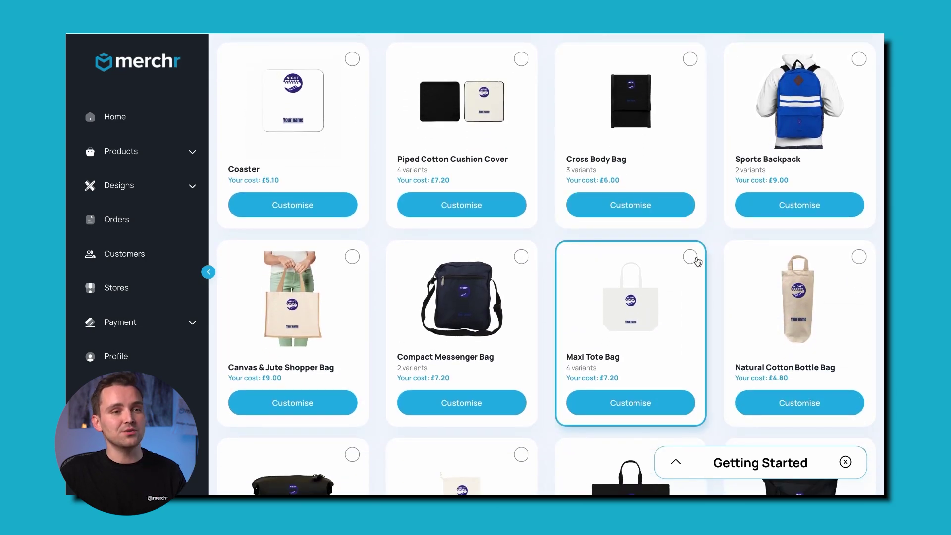
scroll(692, 259, down, 6)
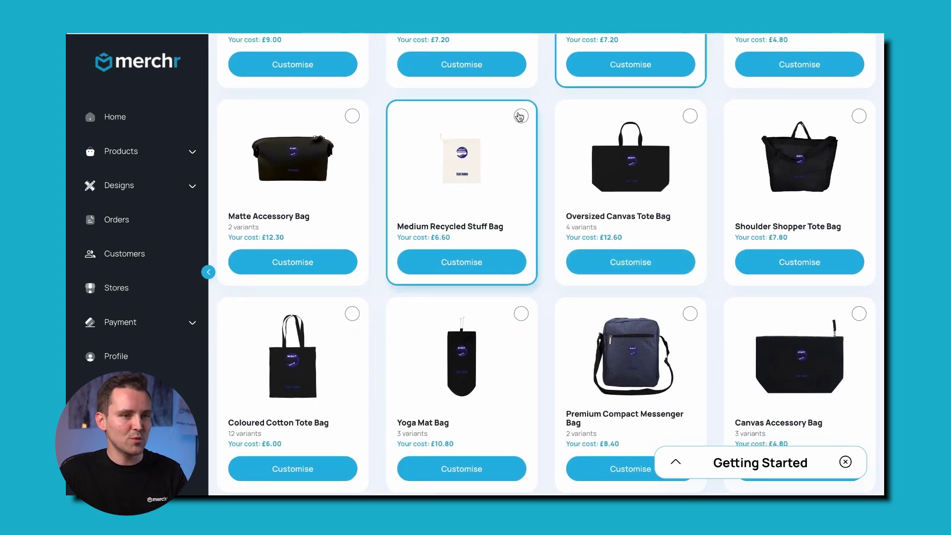
scroll(521, 118, up, 10)
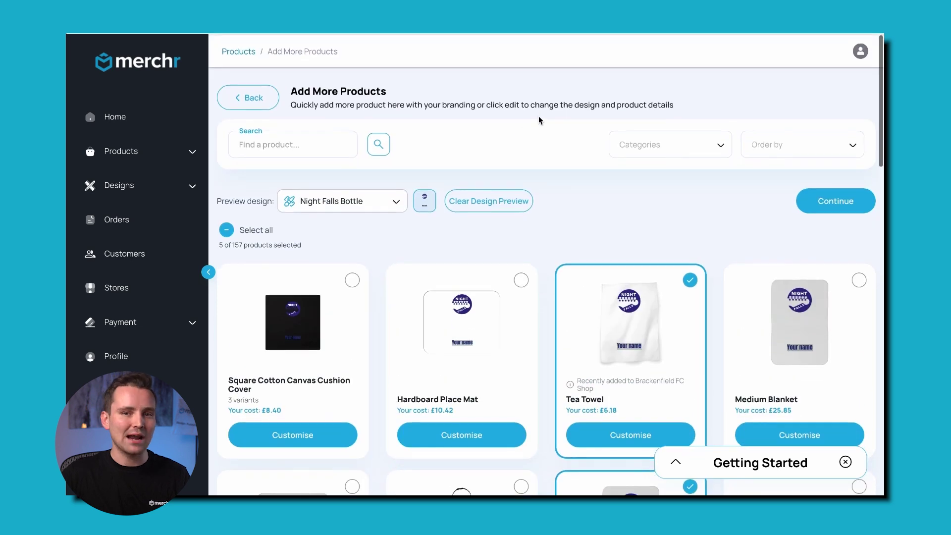
- Review the five selected Night Falls products and publish them
click(817, 200)
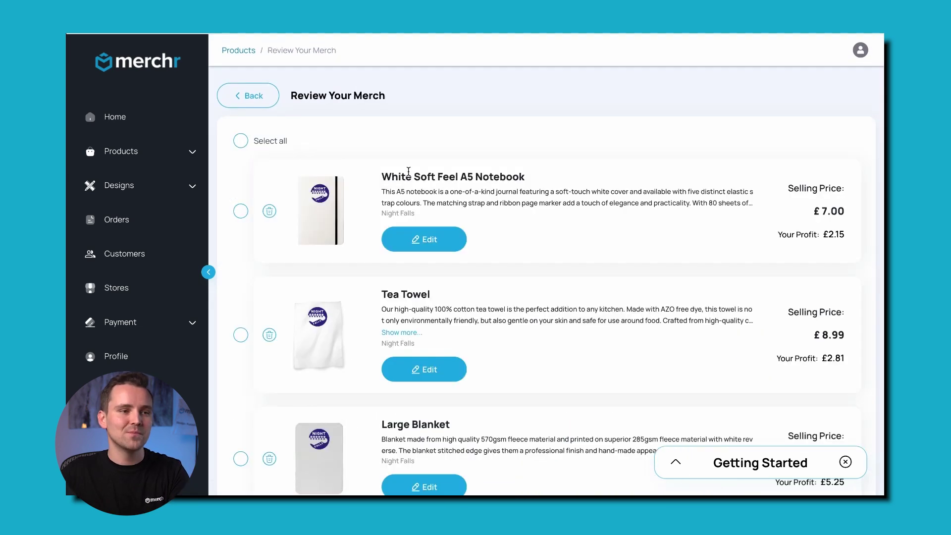
scroll(558, 200, down, 3)
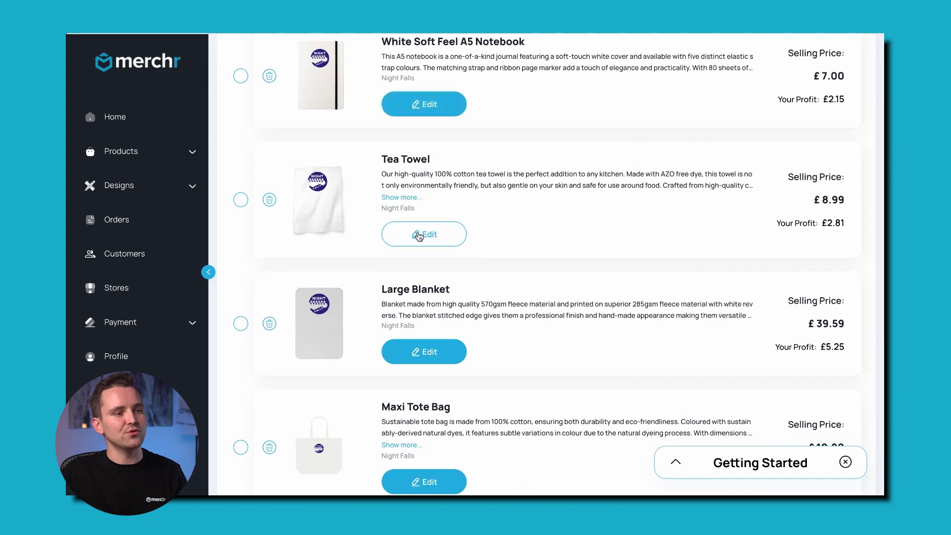
scroll(548, 346, down, 7)
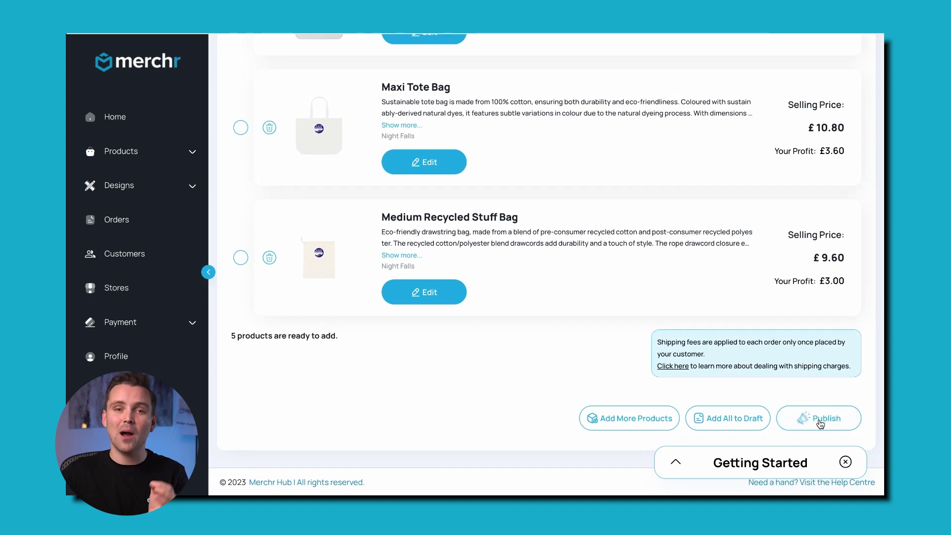
click(819, 422)
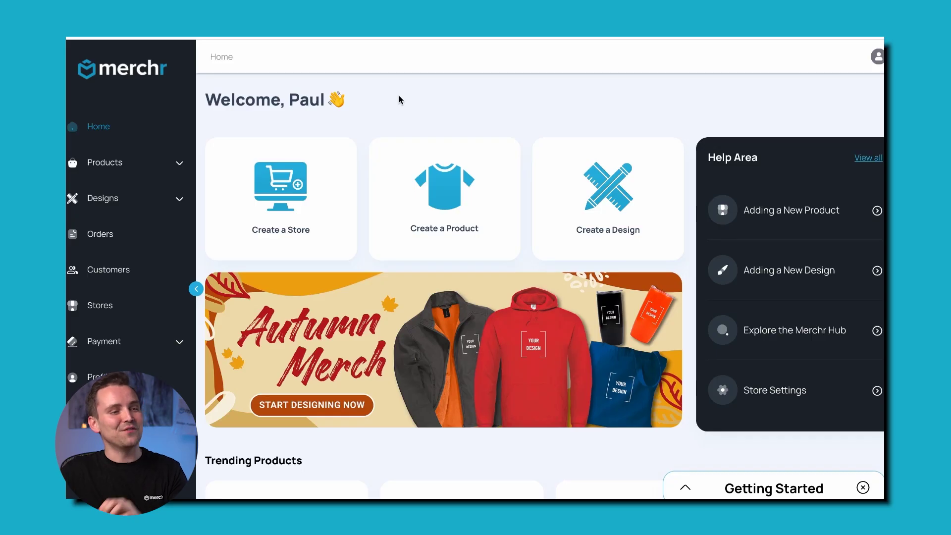
- Go to Stores and open the Night Falls store's live shop URL
click(108, 310)
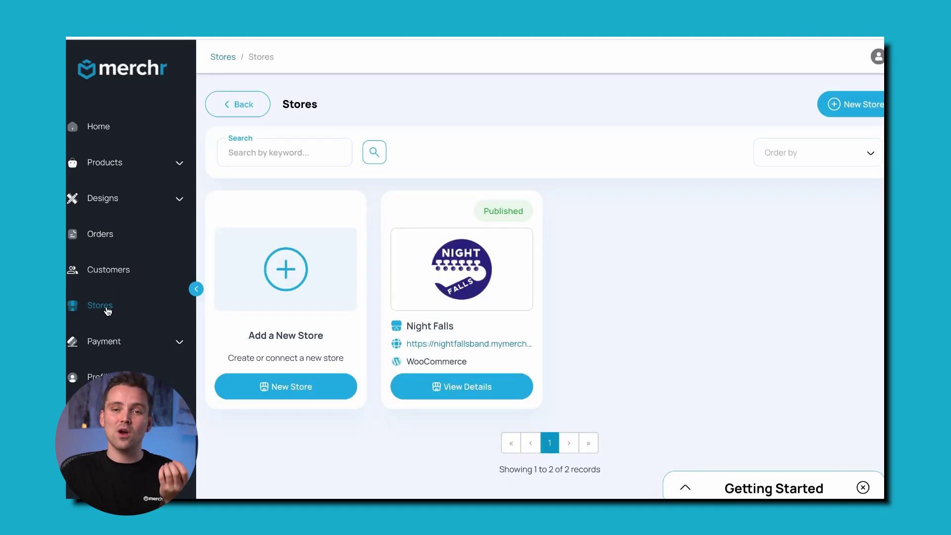
click(455, 344)
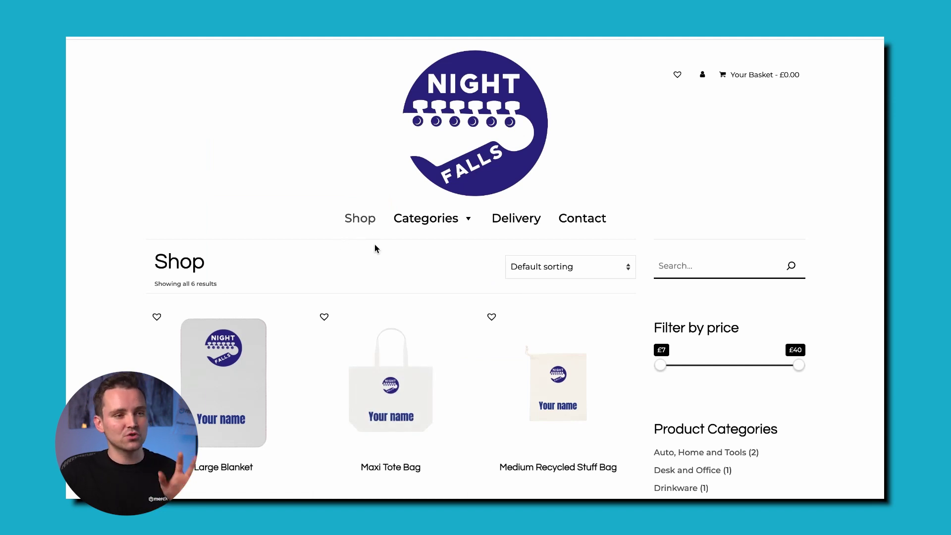
- Review the six priced products on the Shop page, then open the Night Falls Bottle to personalise it
mouse_move(431, 226)
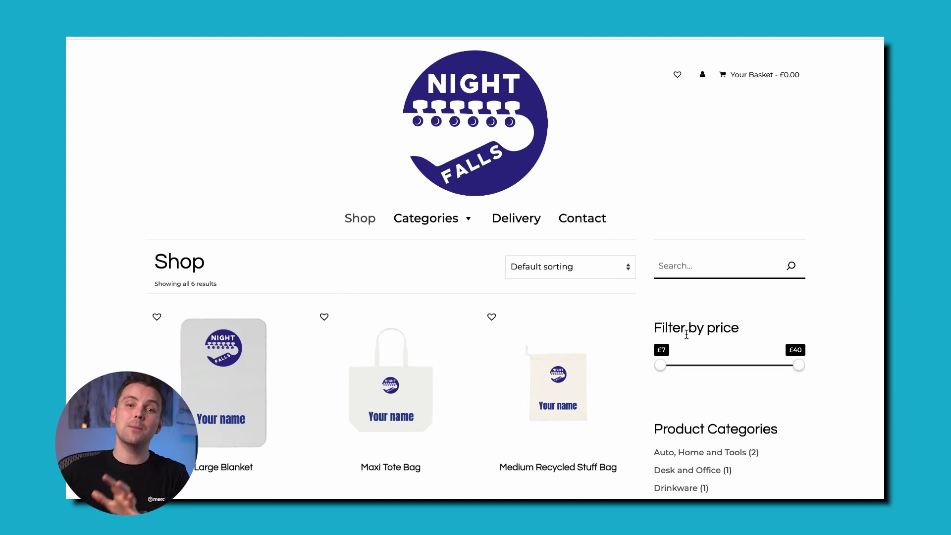
scroll(686, 334, down, 3)
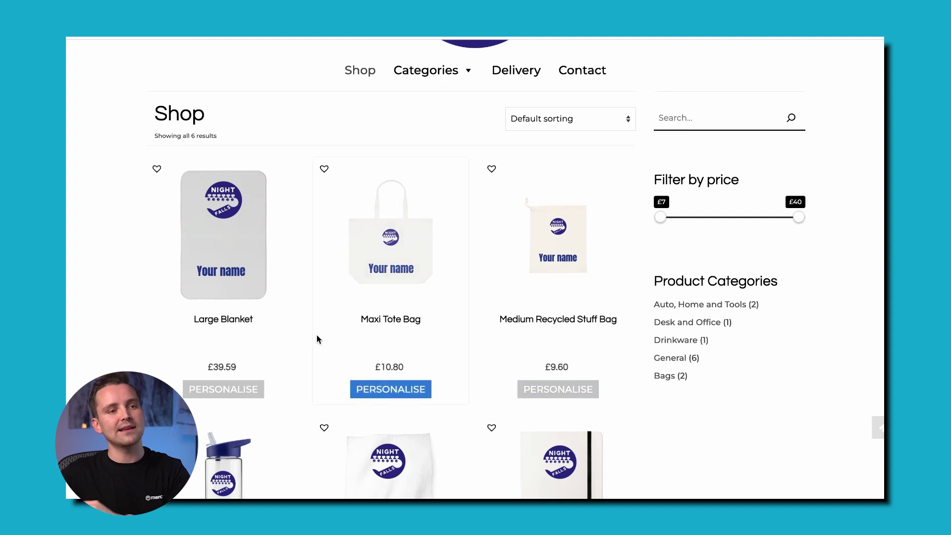
scroll(306, 347, down, 3)
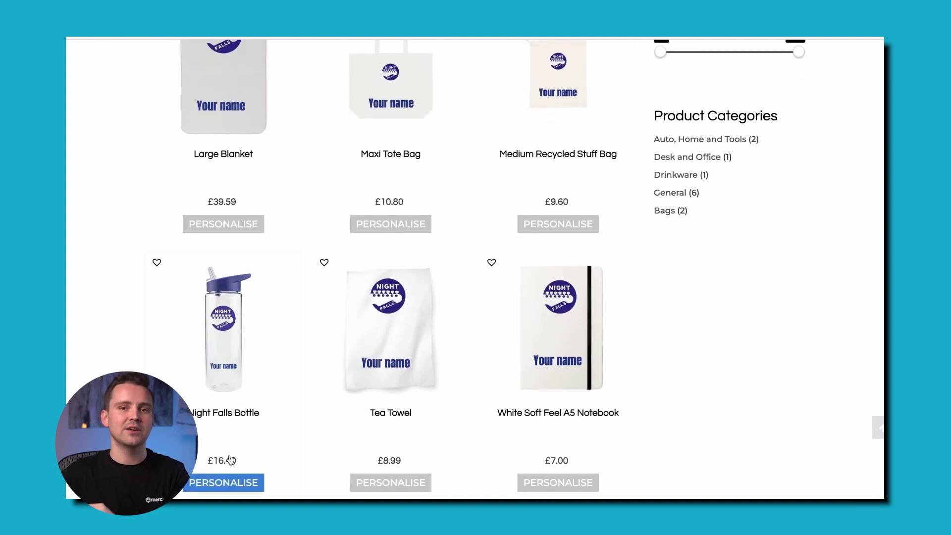
click(227, 482)
scroll(405, 285, down, 2)
scroll(405, 281, down, 2)
- Personalise the bottle with a custom name, choose White, and view it in the basket
click(644, 341)
text(Sarah)
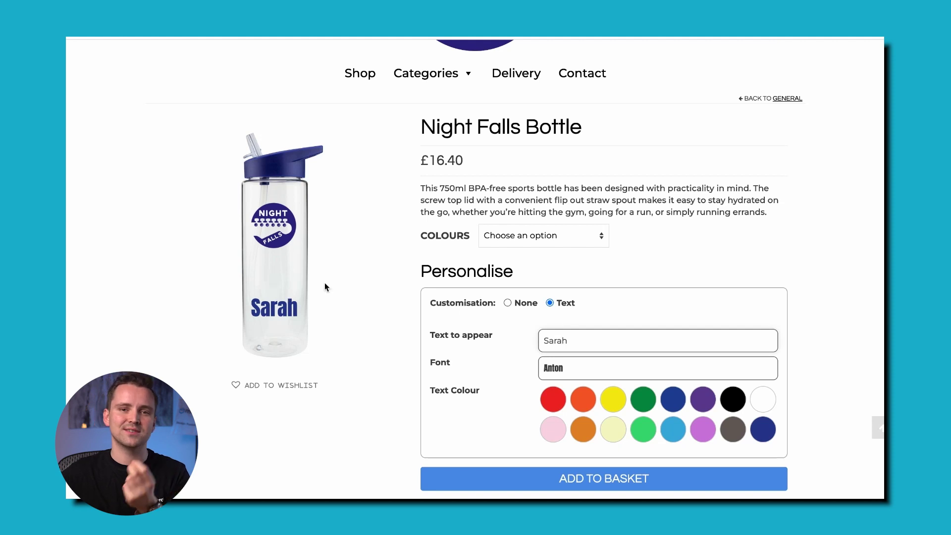
click(531, 236)
click(522, 330)
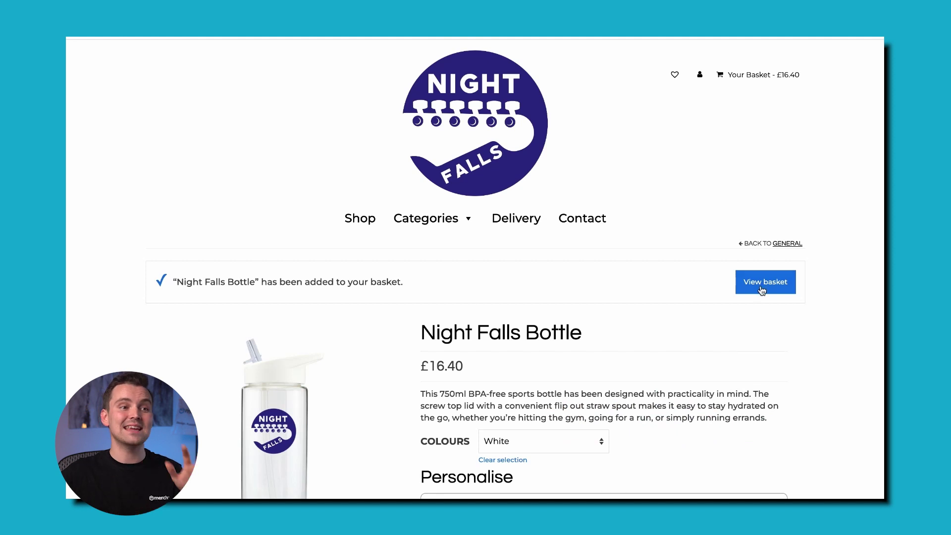
click(763, 281)
scroll(760, 291, down, 3)
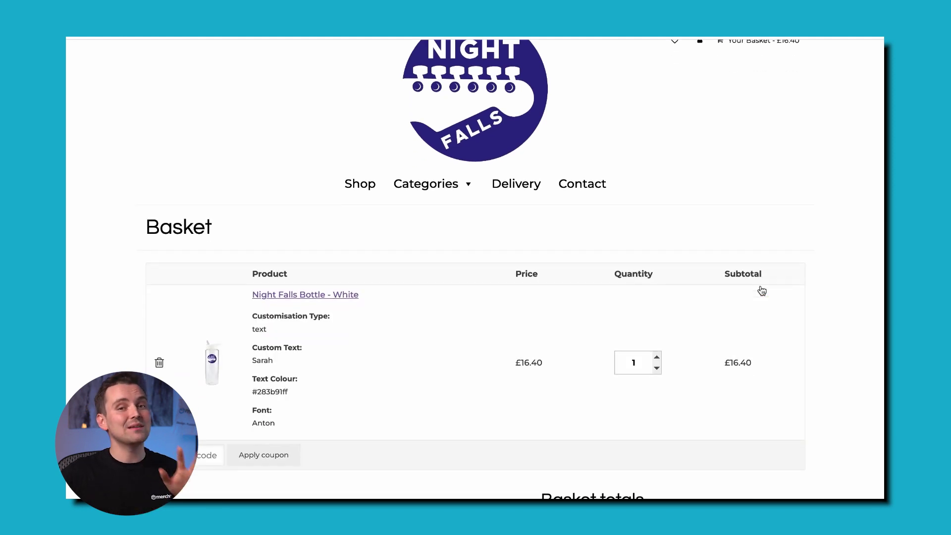
scroll(498, 367, down, 3)
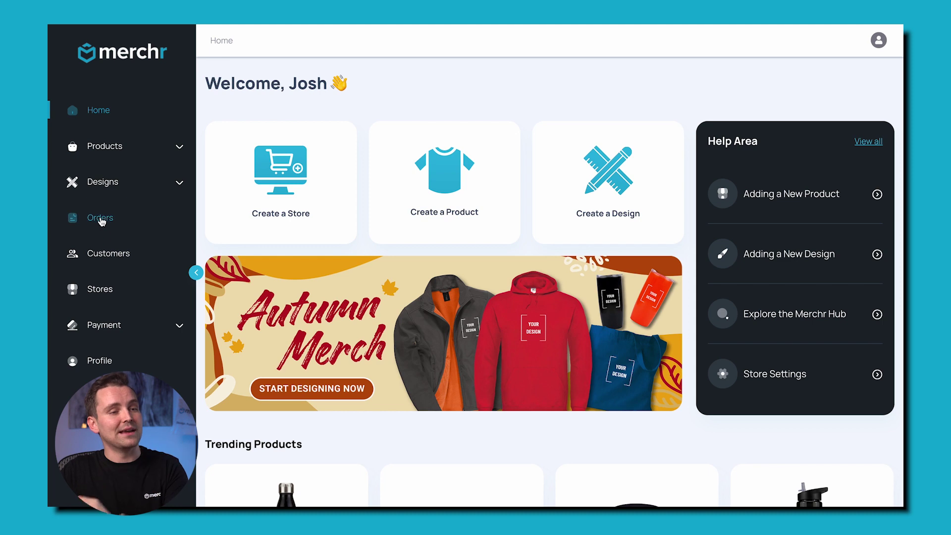
click(101, 221)
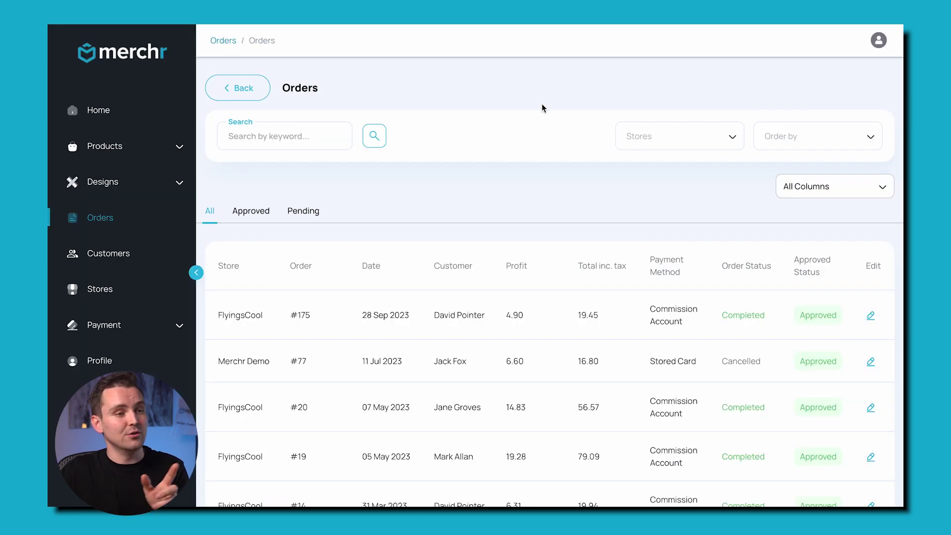
scroll(582, 89, down, 3)
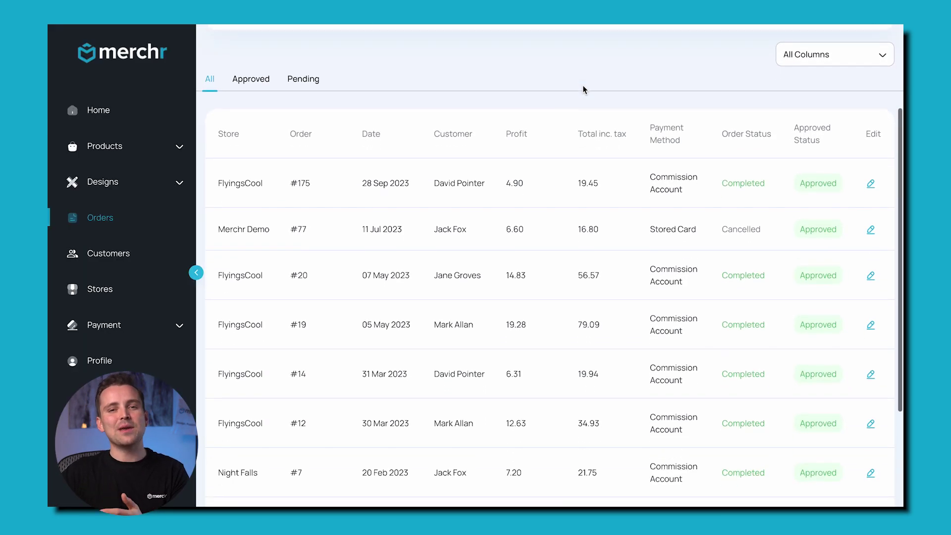
click(456, 469)
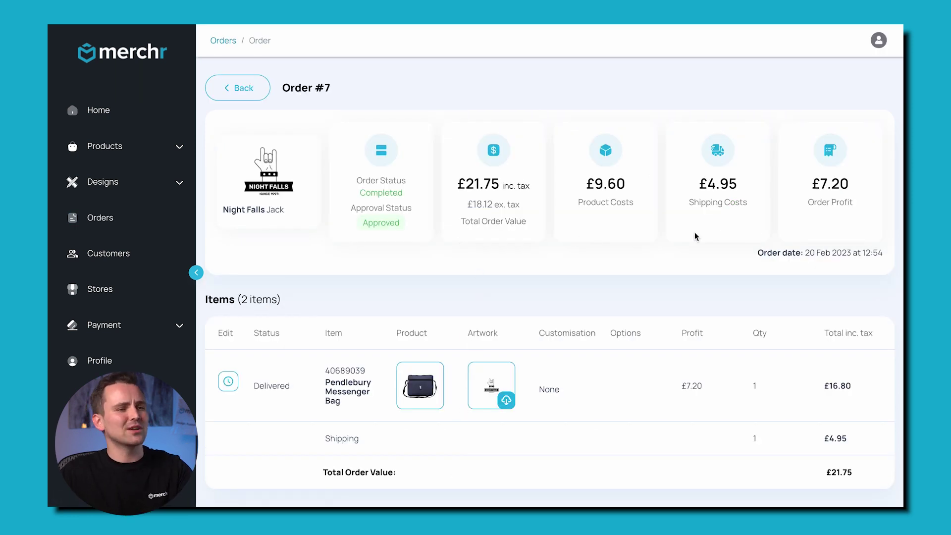
click(421, 387)
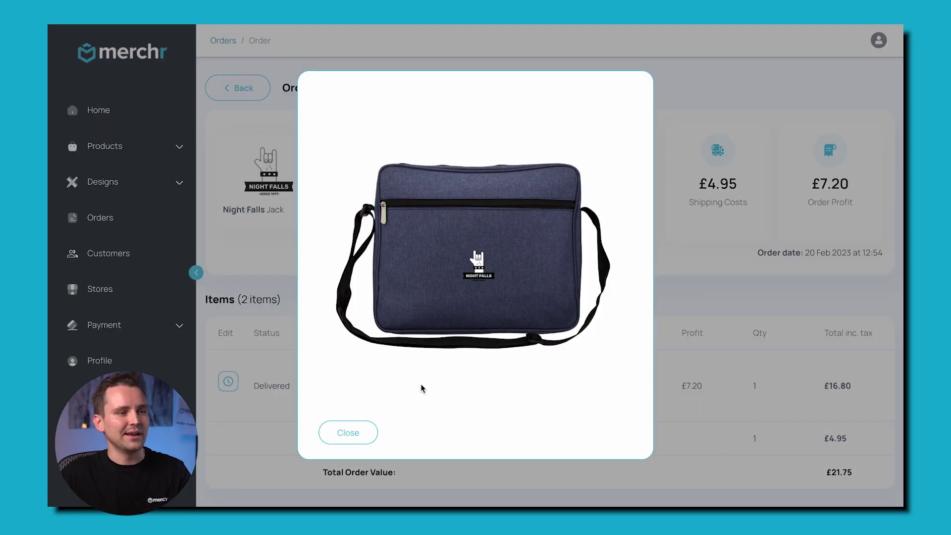
click(339, 436)
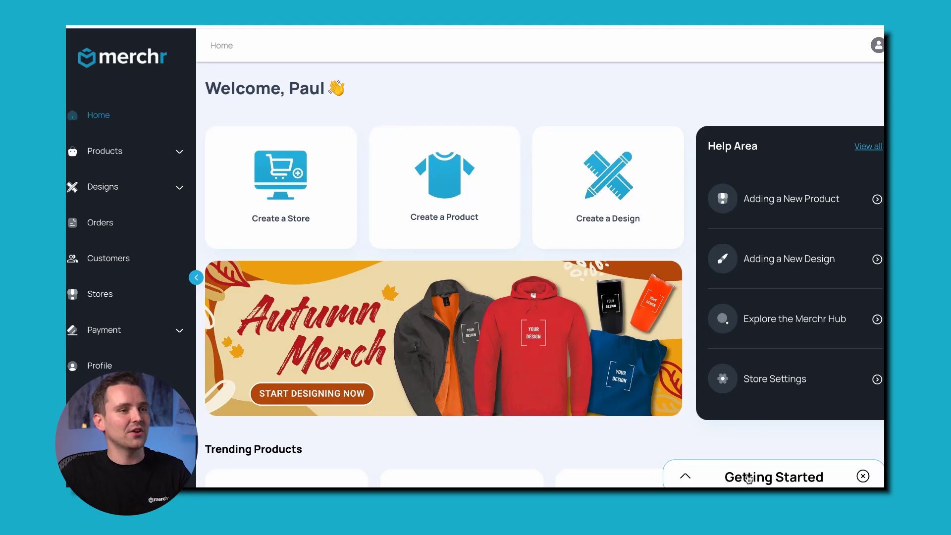
- Open Add Payment Details from the expanded Getting Started checklist
click(748, 478)
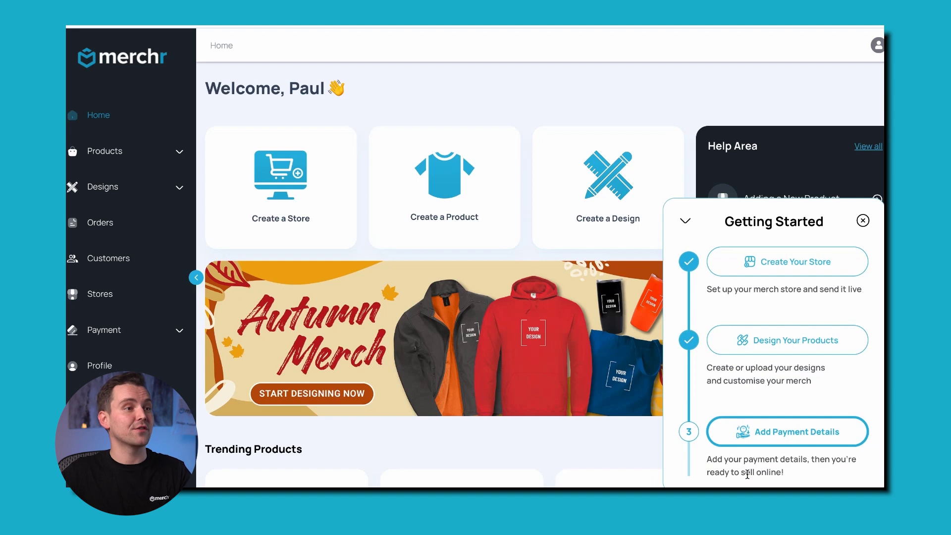
click(772, 432)
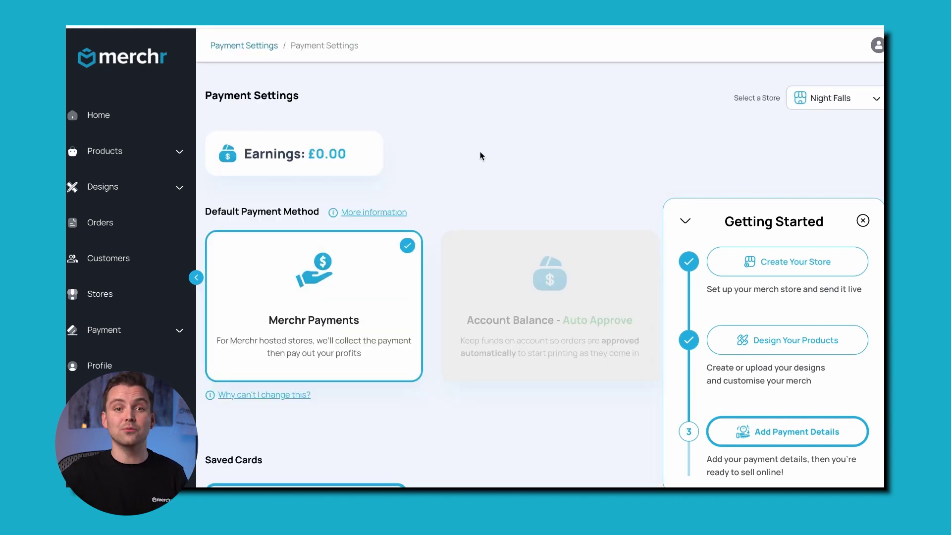
scroll(480, 155, down, 9)
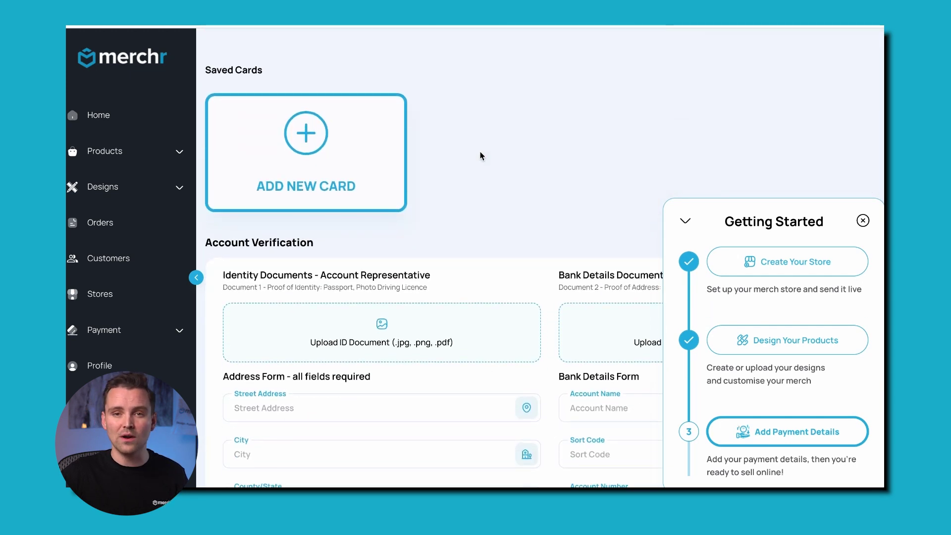
scroll(480, 155, up, 9)
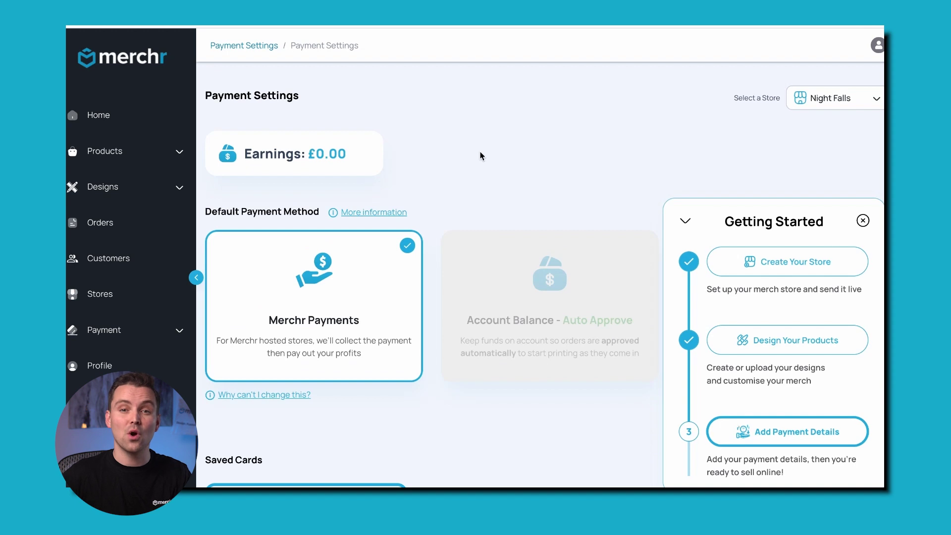
scroll(480, 156, down, 9)
- Collapse the checklist to reveal the Account Verification and bank details forms
click(686, 222)
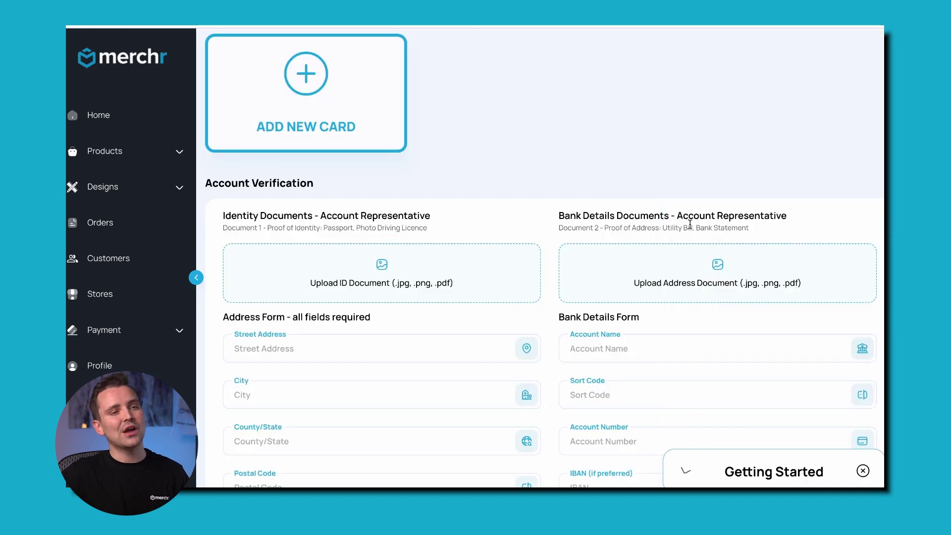
scroll(534, 200, down, 3)
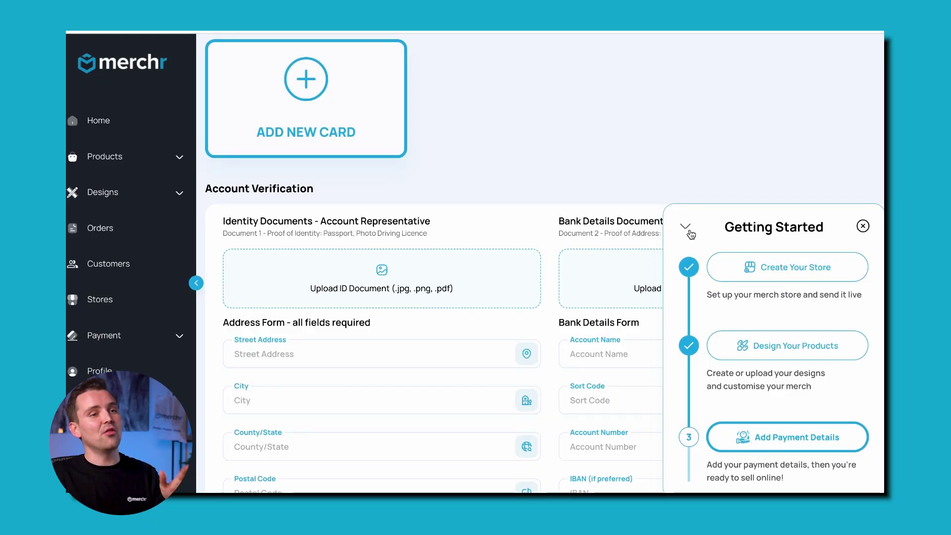
click(685, 227)
scroll(535, 204, down, 3)
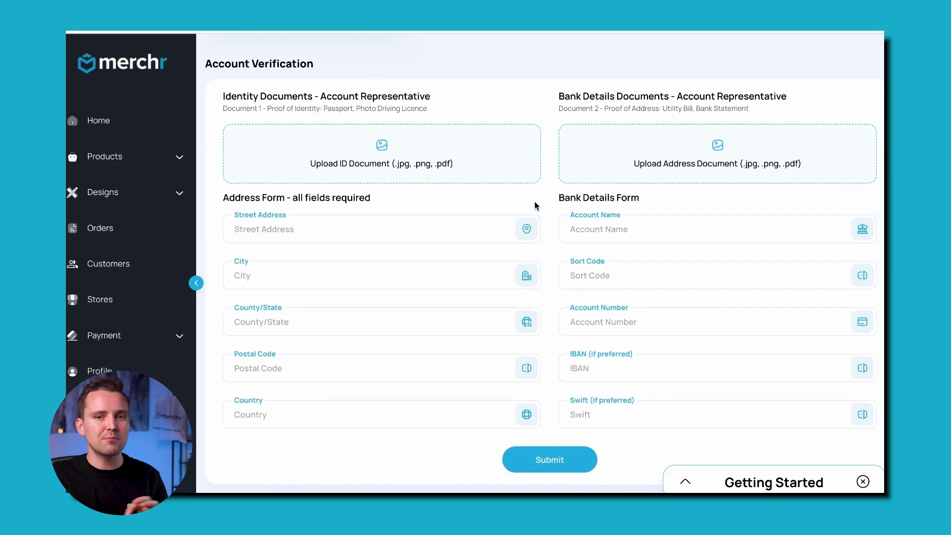